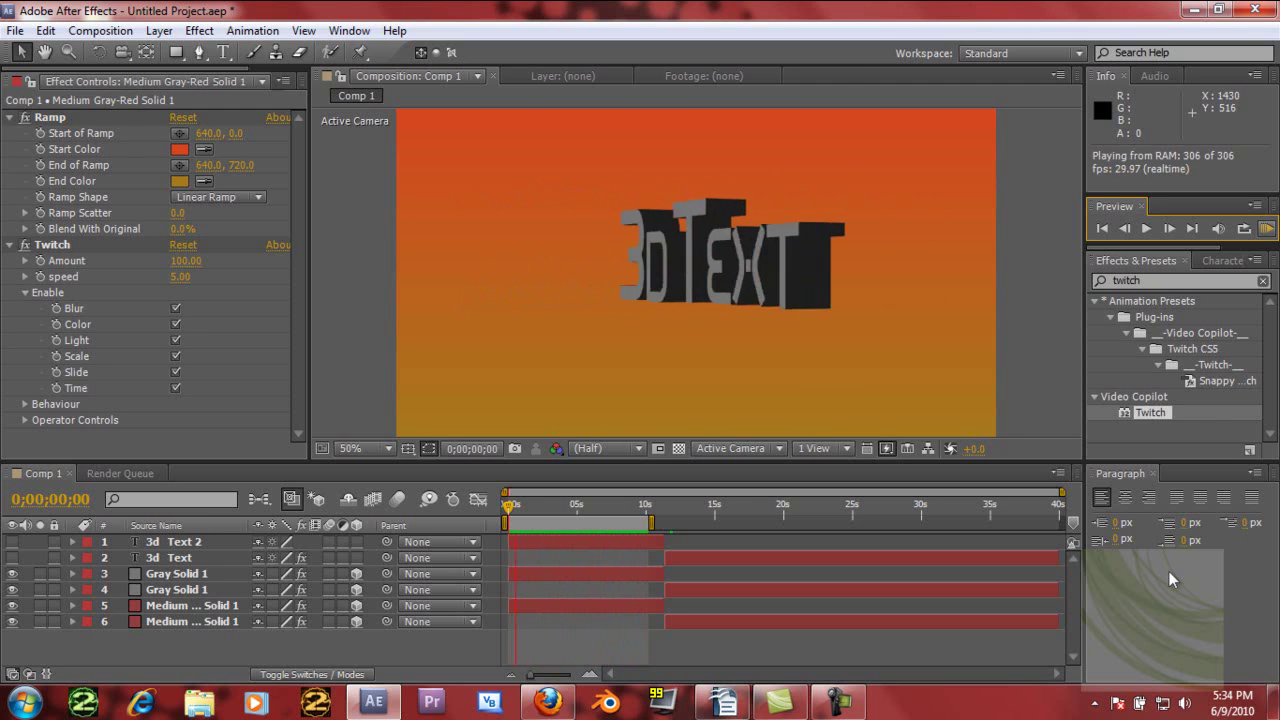
- Stop the preview and create a new composition with the HDV/HDTV 720 29.97 preset and a 40-second duration
{"action": "key", "text": "space"}
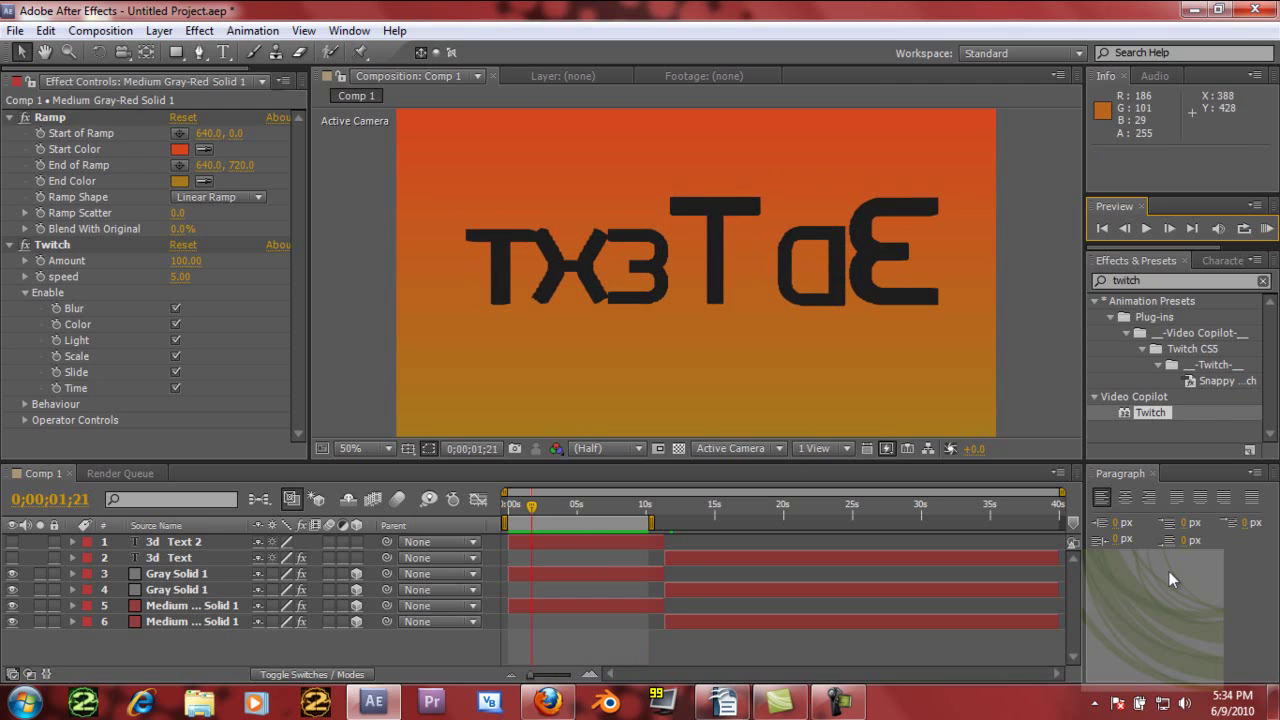
{"action": "key", "text": "alt+c"}
{"action": "key", "text": "Down"}
{"action": "key", "text": "Return"}
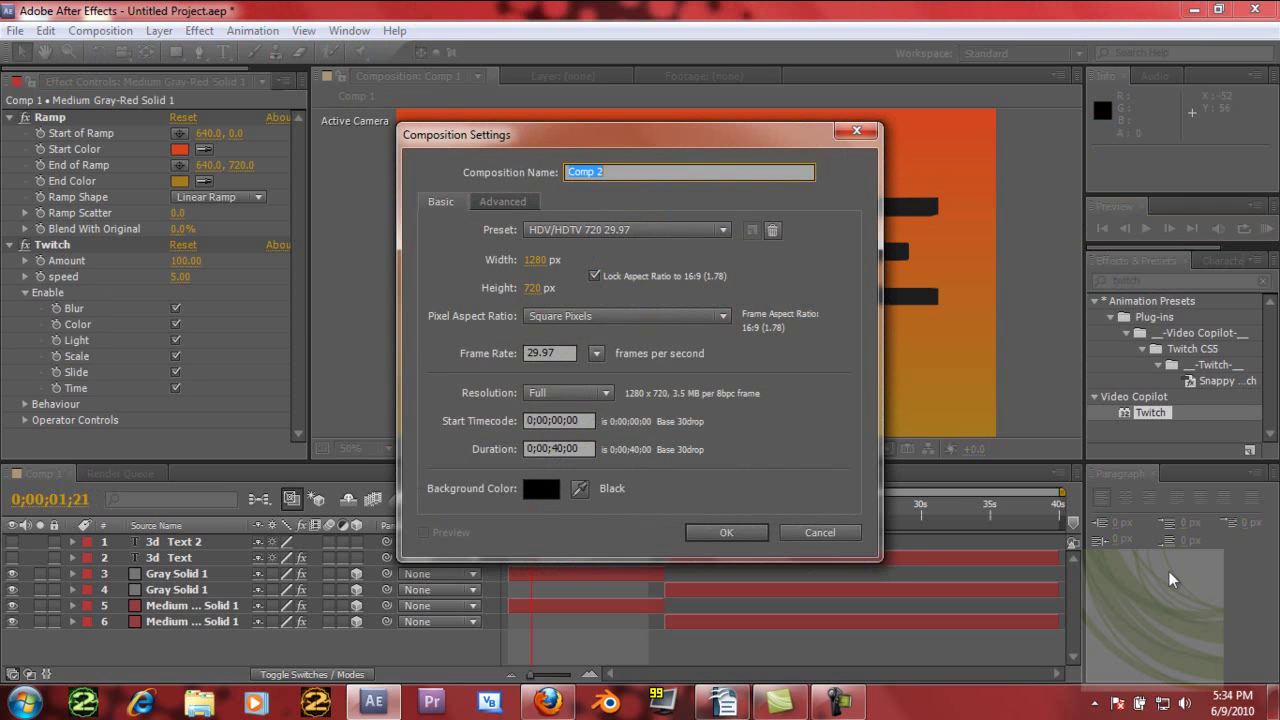
{"action": "key", "text": "Return"}
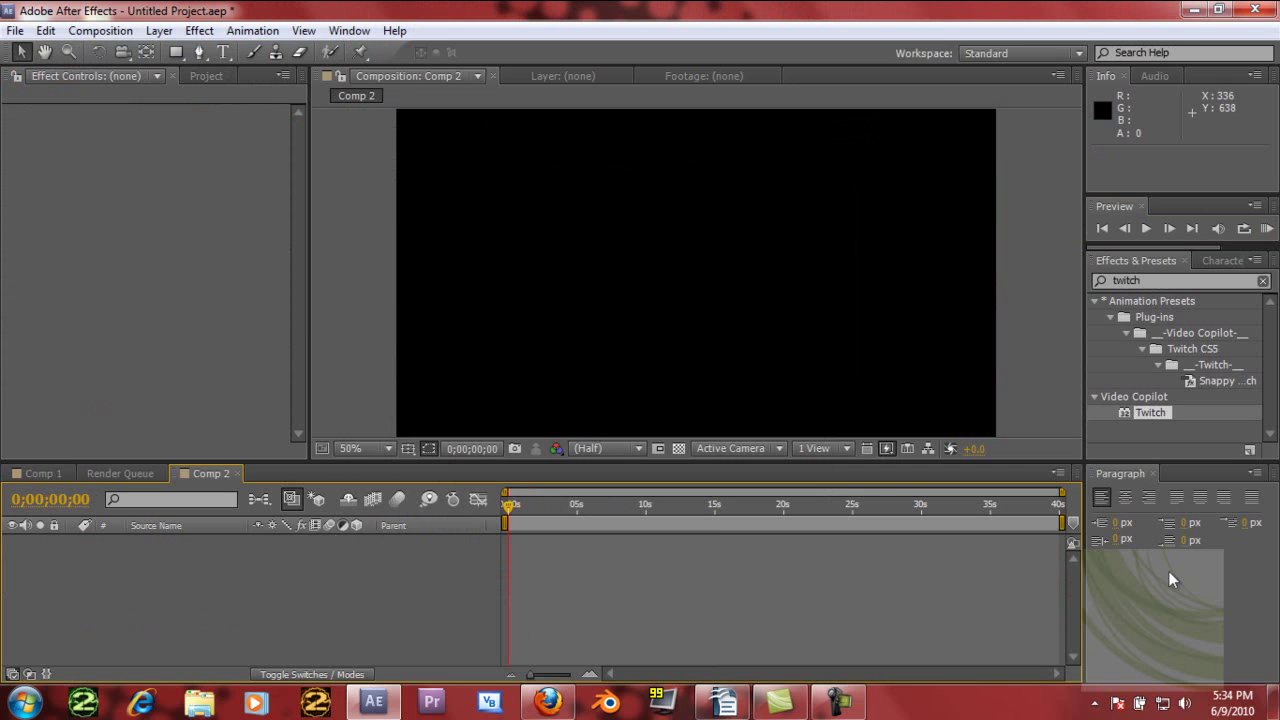
- Add a full-frame solid layer in the gray color 767676
{"action": "key", "text": "alt+l"}
{"action": "key", "text": "Down"}
{"action": "key", "text": "Right"}
{"action": "key", "text": "Down"}
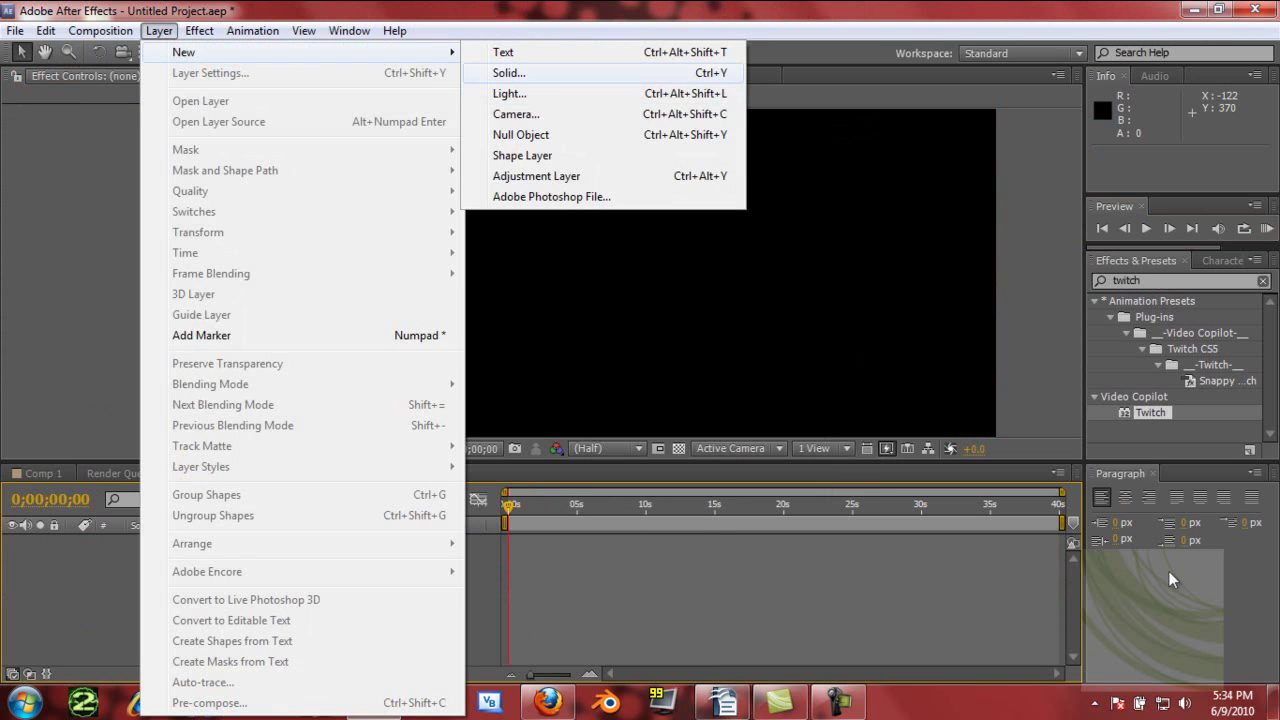
{"action": "key", "text": "Return"}
{"action": "left_click", "coordinate": [628, 463]}
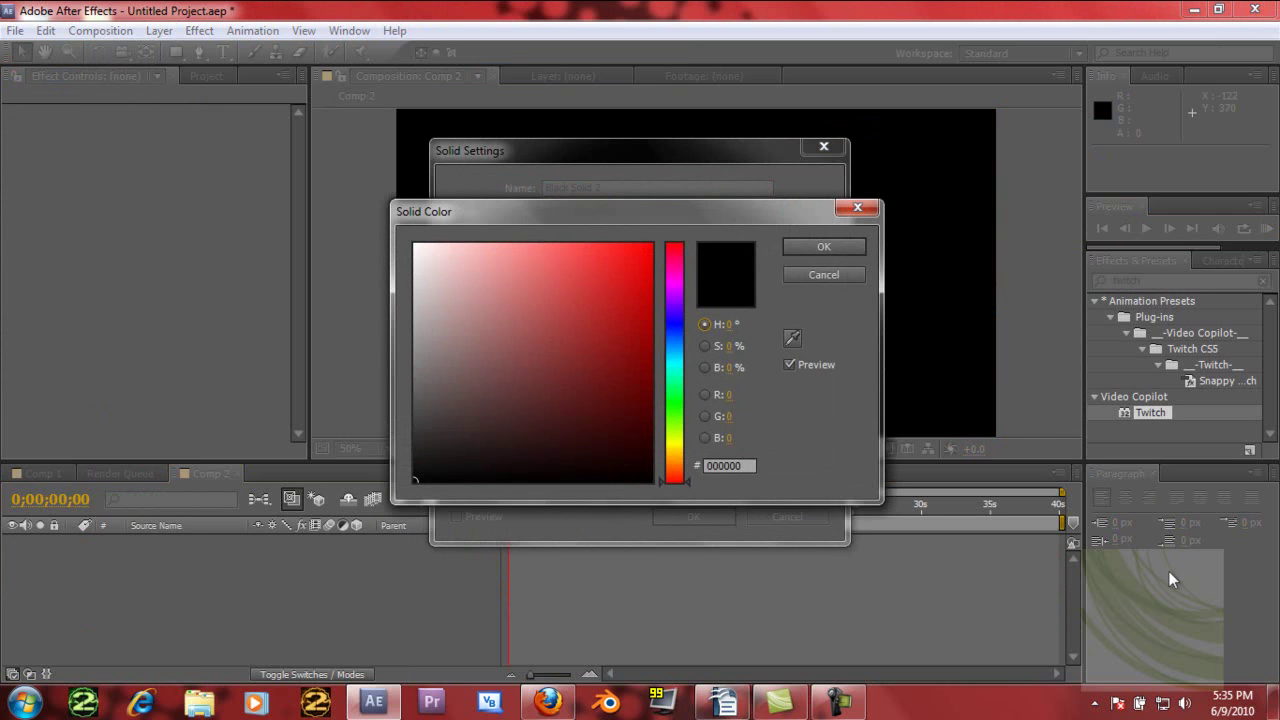
{"action": "left_click", "coordinate": [675, 464]}
{"action": "left_click", "coordinate": [415, 396]}
{"action": "left_click_drag", "start_coordinate": [415, 396], "coordinate": [415, 372]}
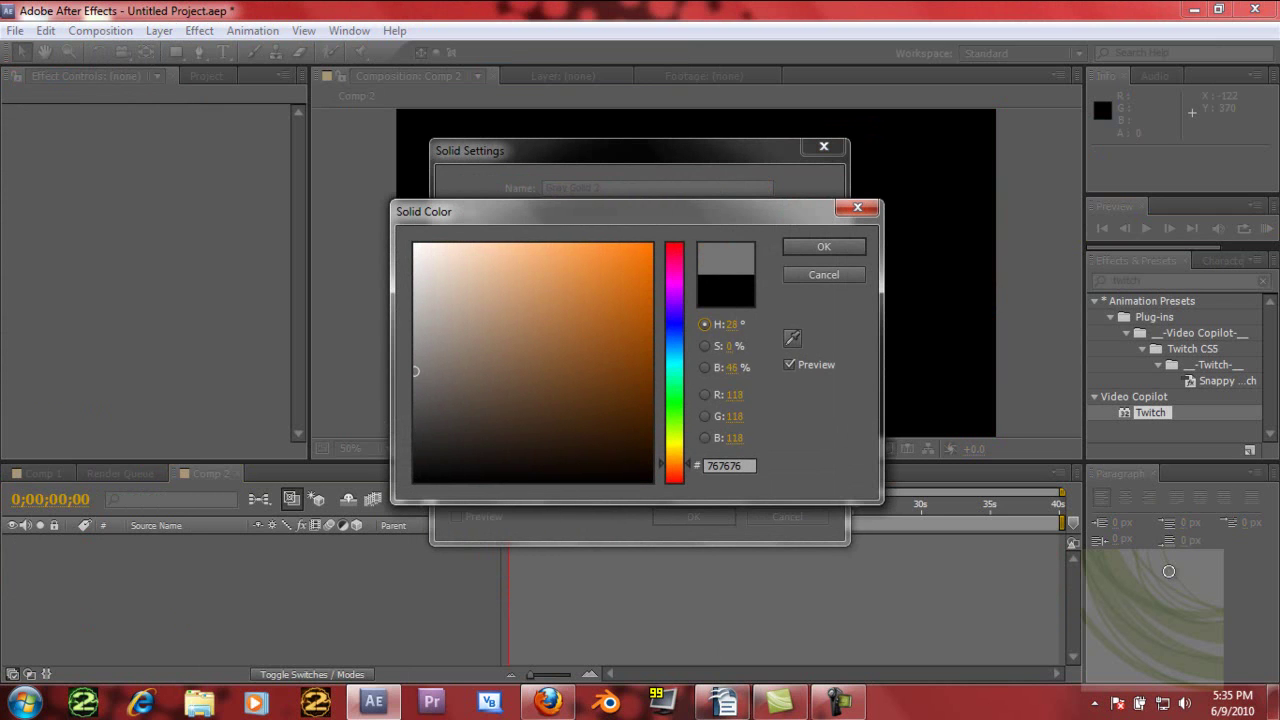
{"action": "left_click", "coordinate": [824, 247]}
{"action": "key", "text": "Return"}
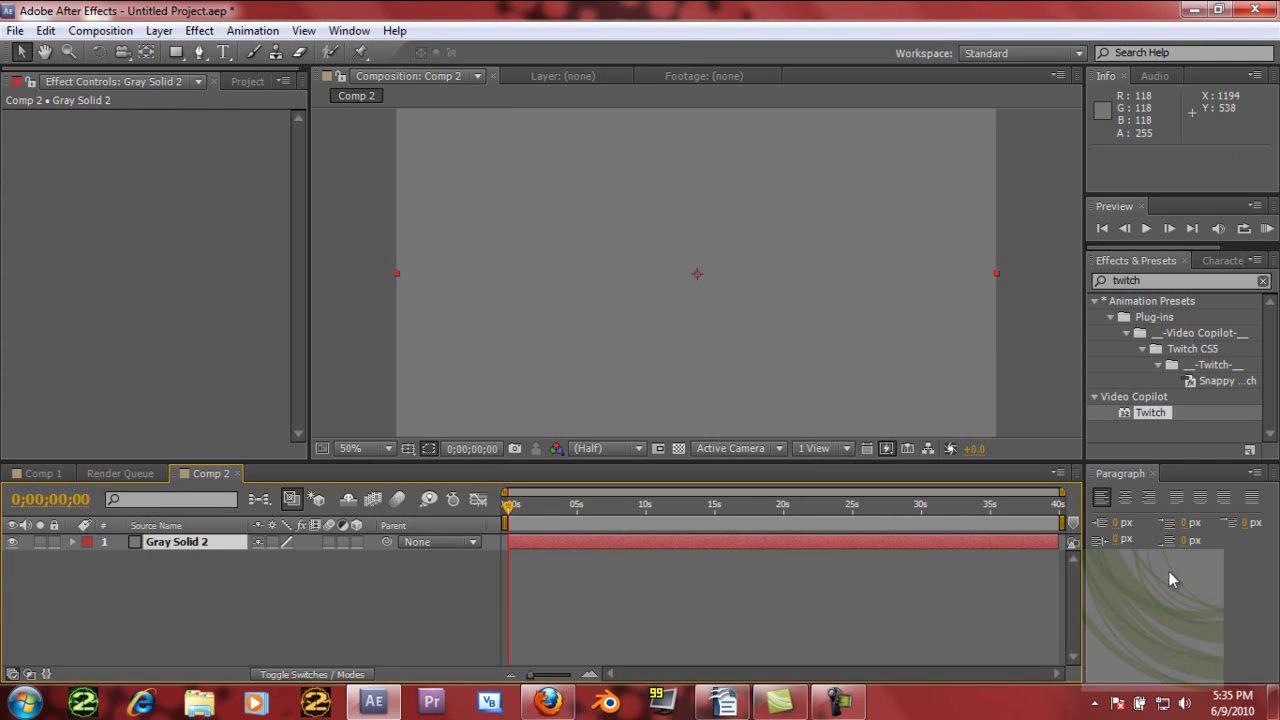
- Create a text layer reading "3D Text" over the gray solid
{"action": "key", "text": "ctrl+t"}
{"action": "left_click", "coordinate": [460, 300]}
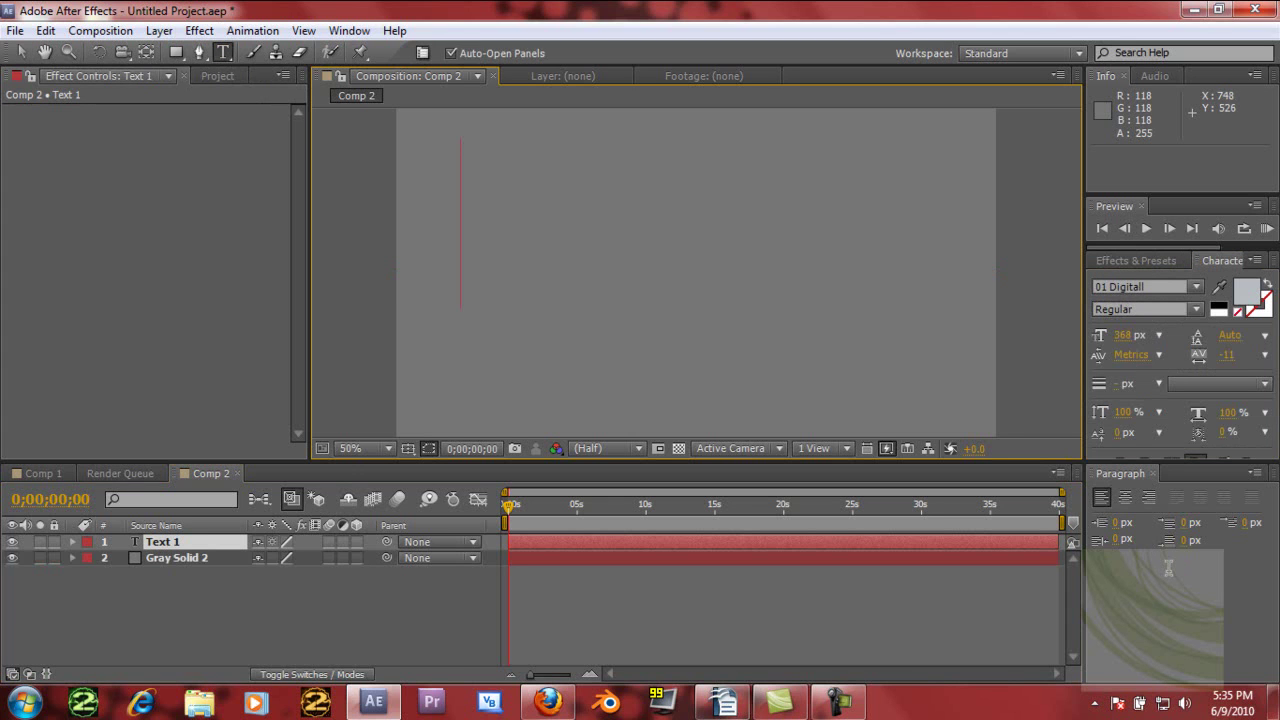
{"action": "type", "text": "#"}
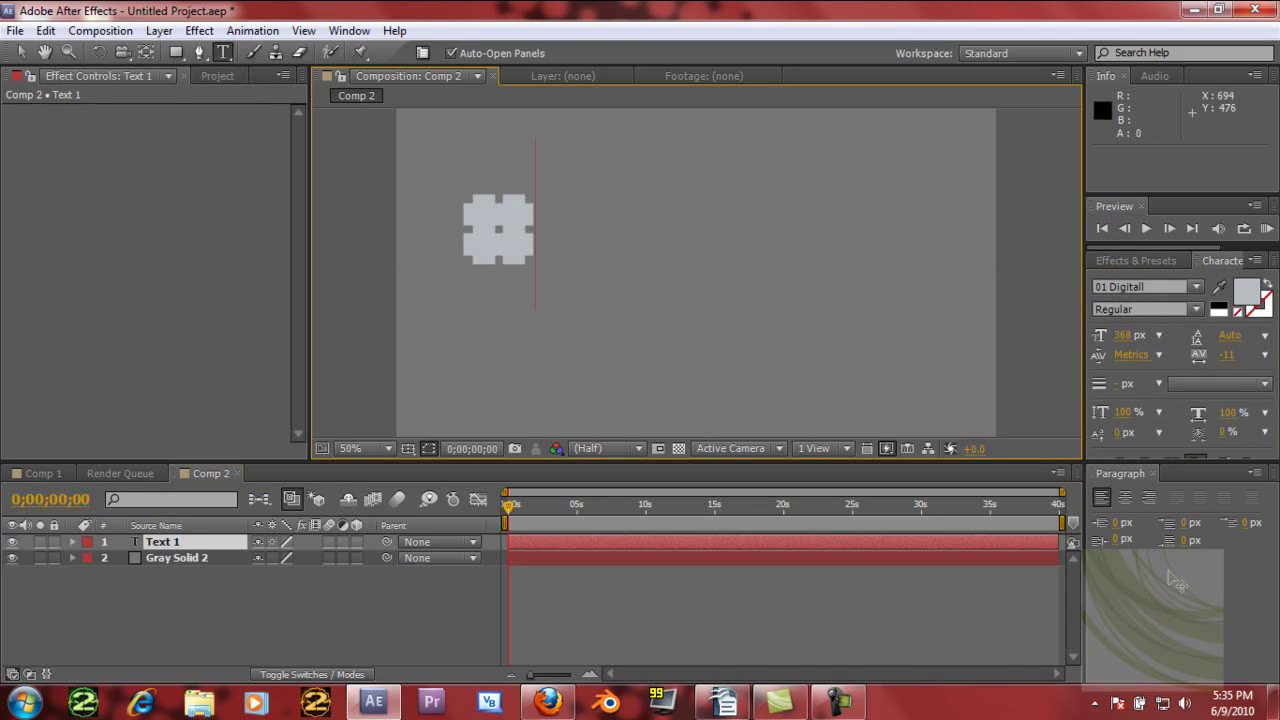
{"action": "key", "text": "BackSpace"}
{"action": "type", "text": "3D"}
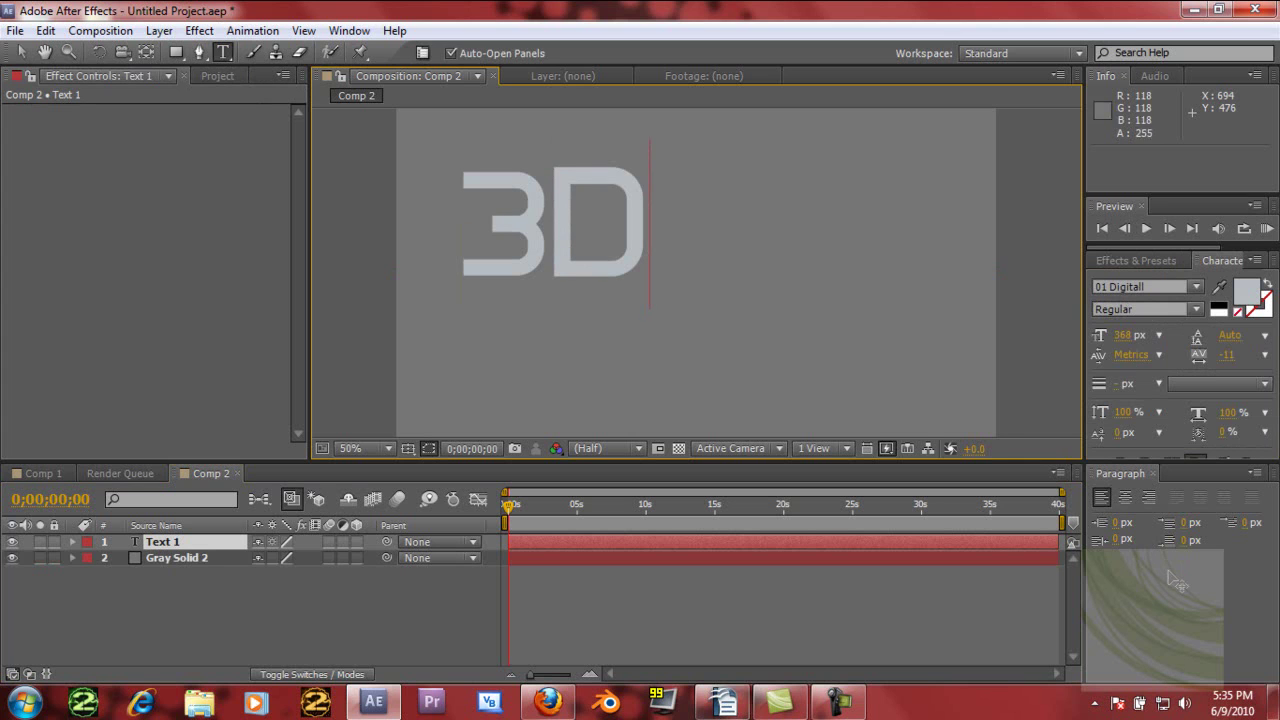
{"action": "type", "text": "Tex"}
{"action": "key", "text": "BackSpace"}
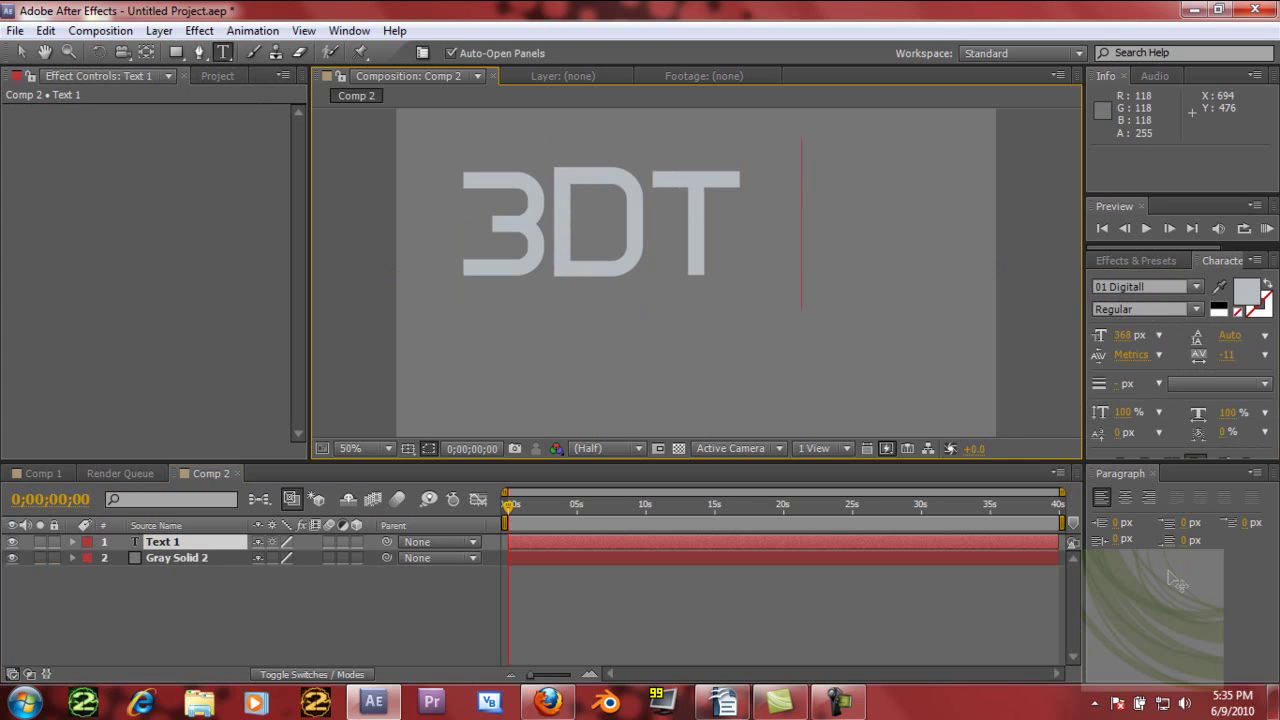
{"action": "type", "text": "ext"}
{"action": "key", "text": "KP_Enter"}
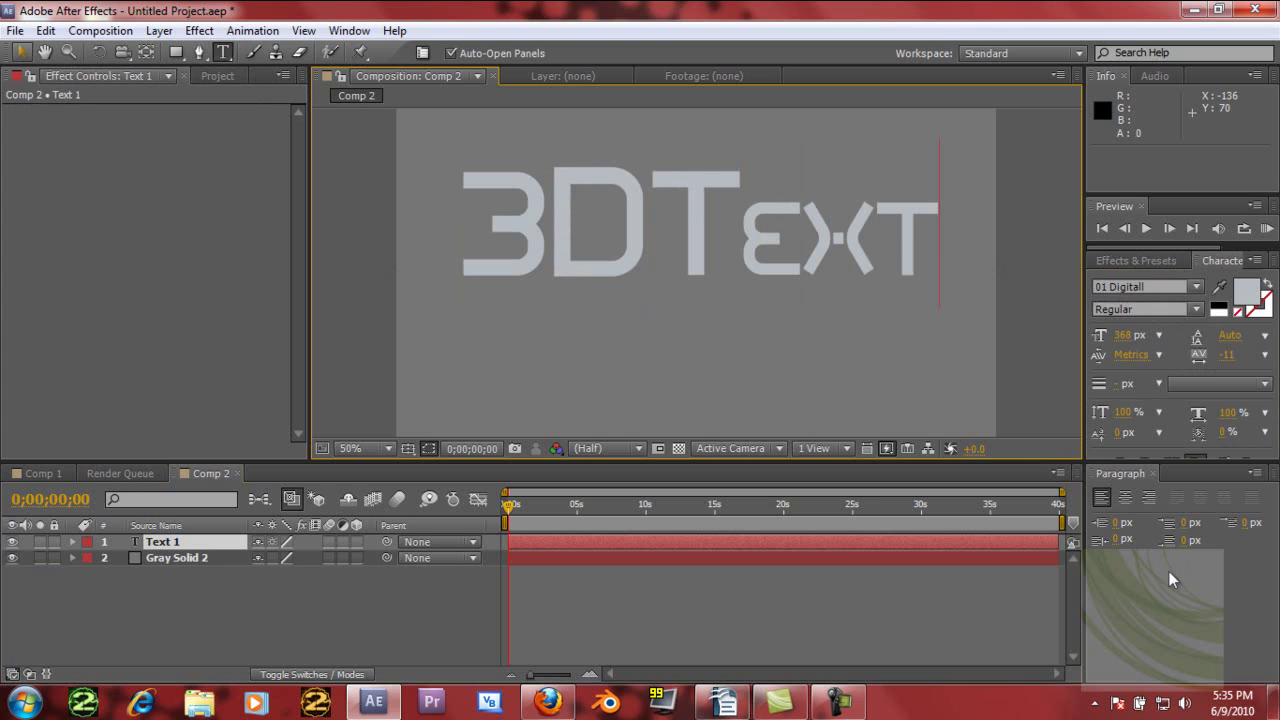
- Widen the gap between "3D" and "Text" with extra spacing and move the text layer to about position 128, 426
{"action": "double_click", "coordinate": [658, 241]}
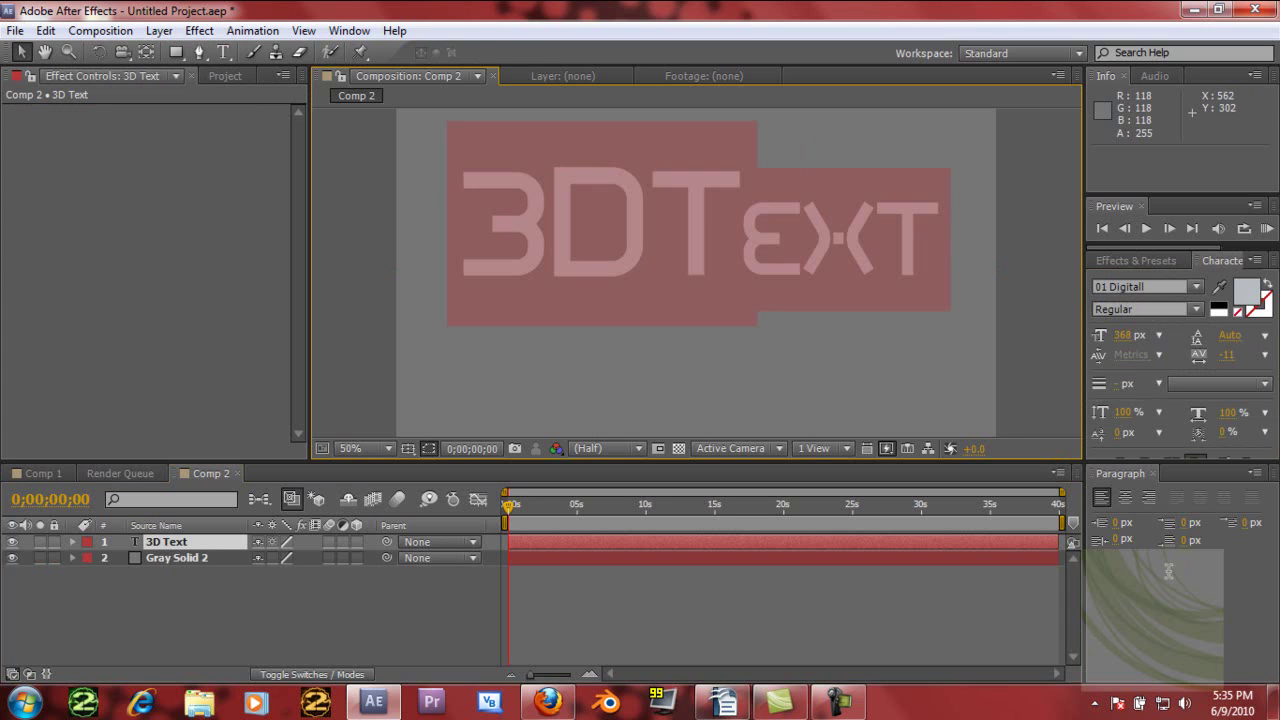
{"action": "left_click", "coordinate": [655, 206]}
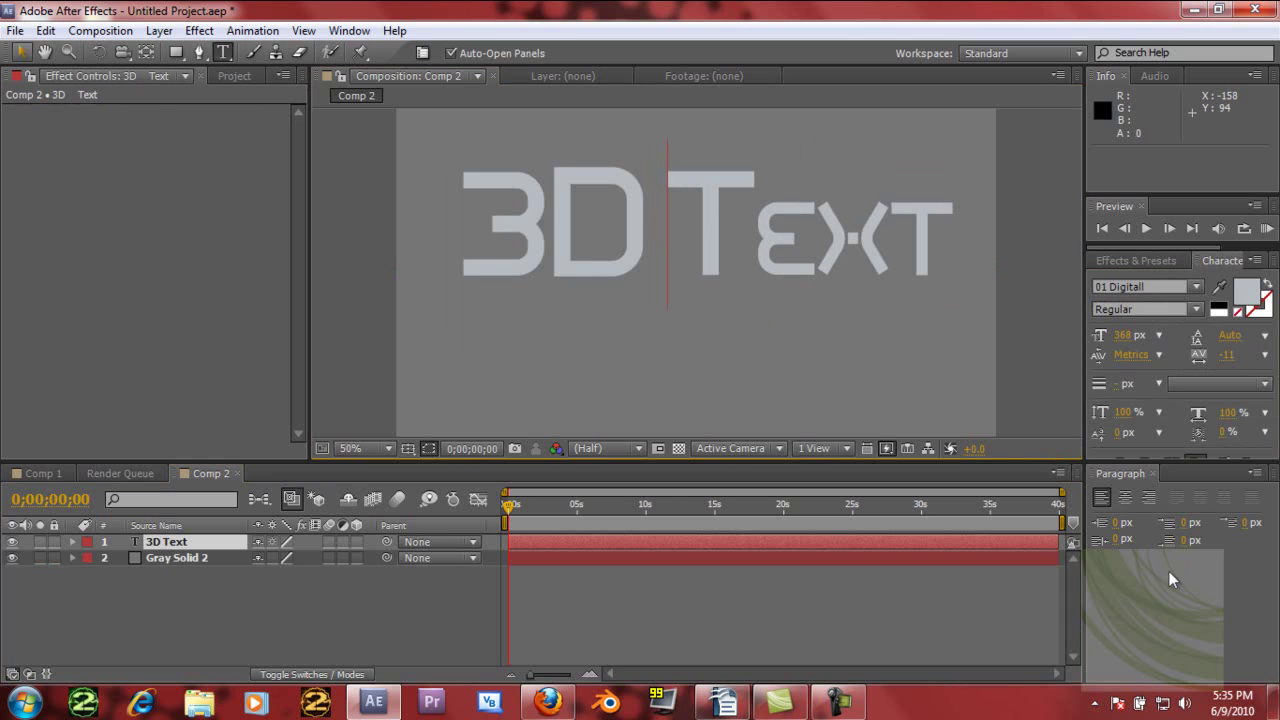
{"action": "key", "text": "KP_Enter"}
{"action": "left_click_drag", "start_coordinate": [800, 264], "coordinate": [796, 294]}
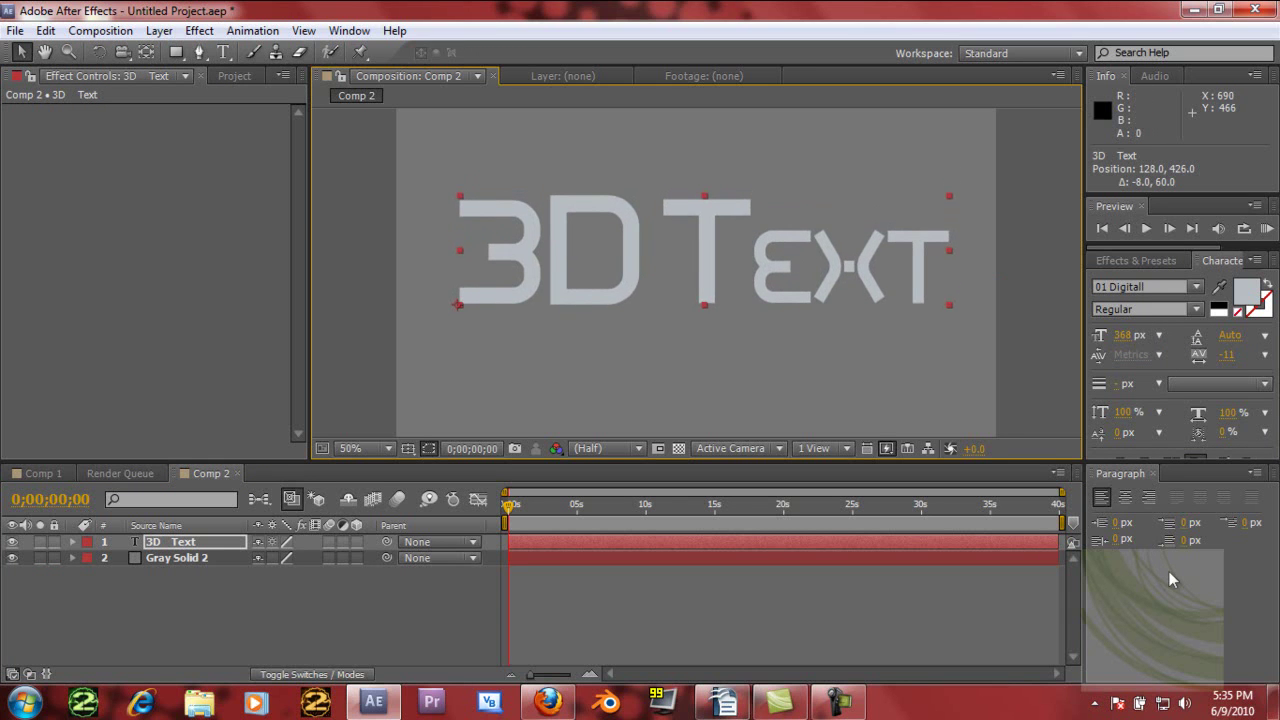
- Hide the text layer and apply the Shatter simulation effect to the gray solid
{"action": "left_click", "coordinate": [12, 541]}
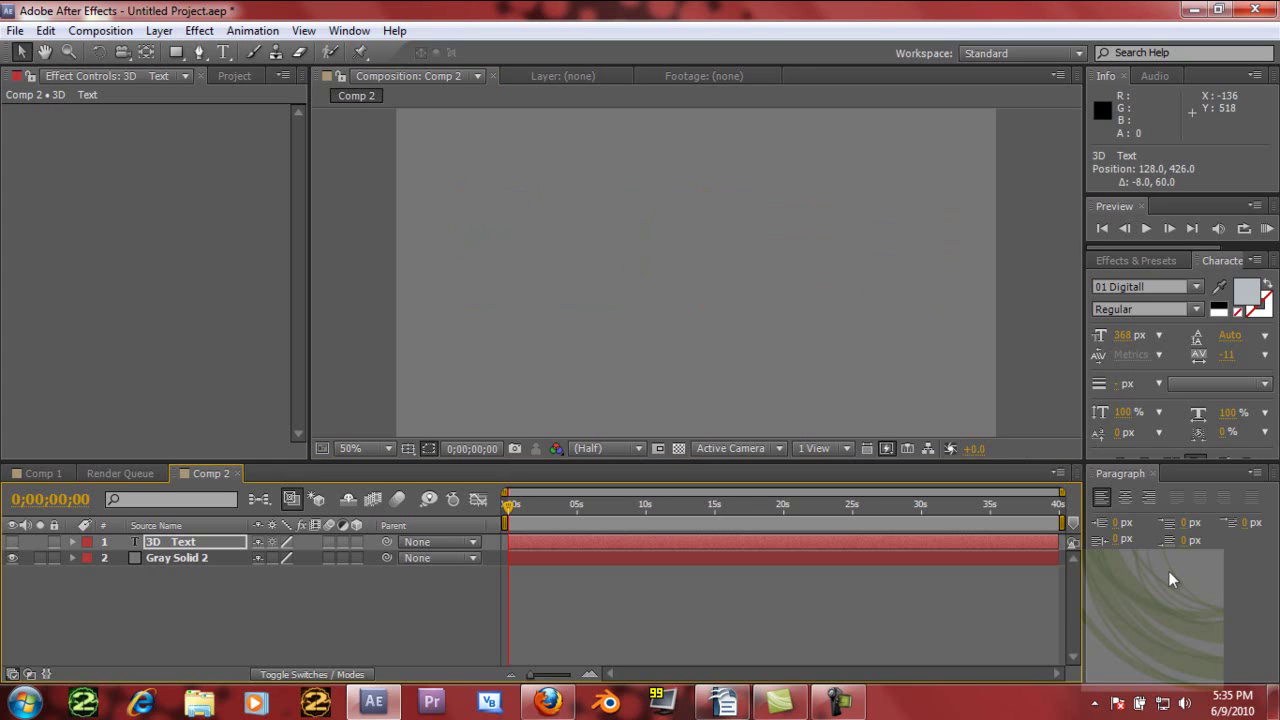
{"action": "key", "text": "ctrl+Down"}
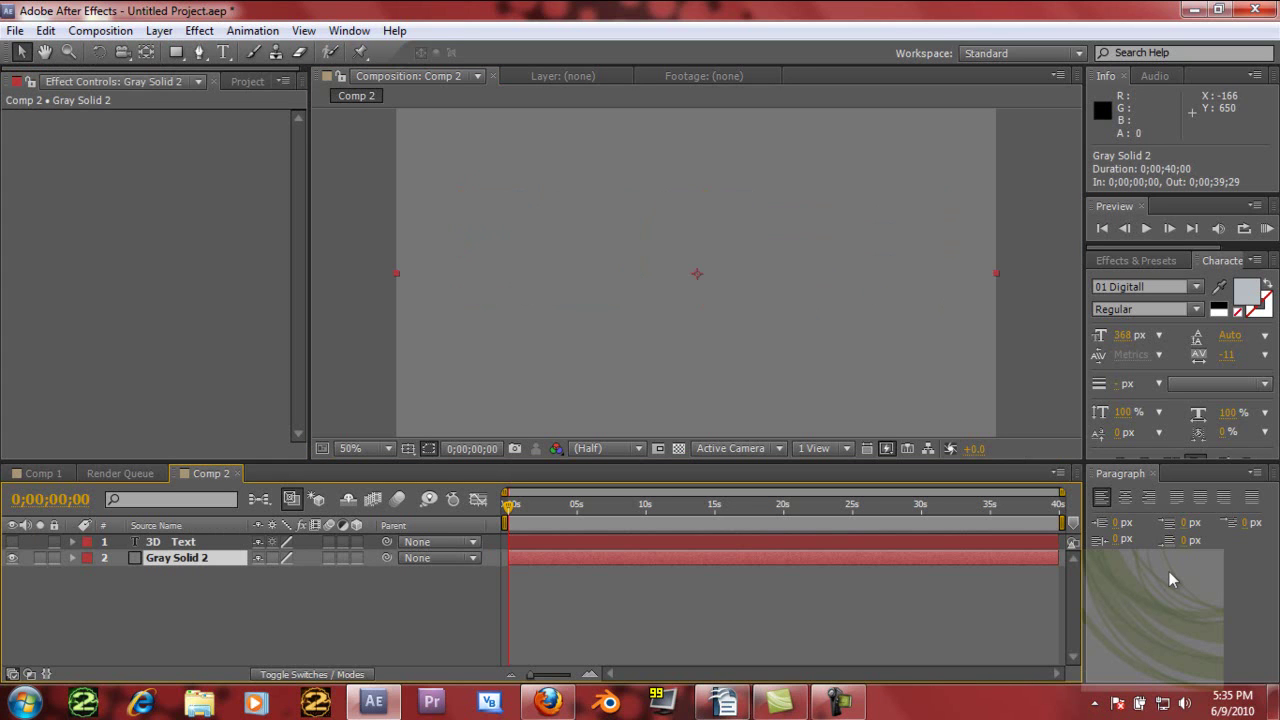
{"action": "key", "text": "alt+t"}
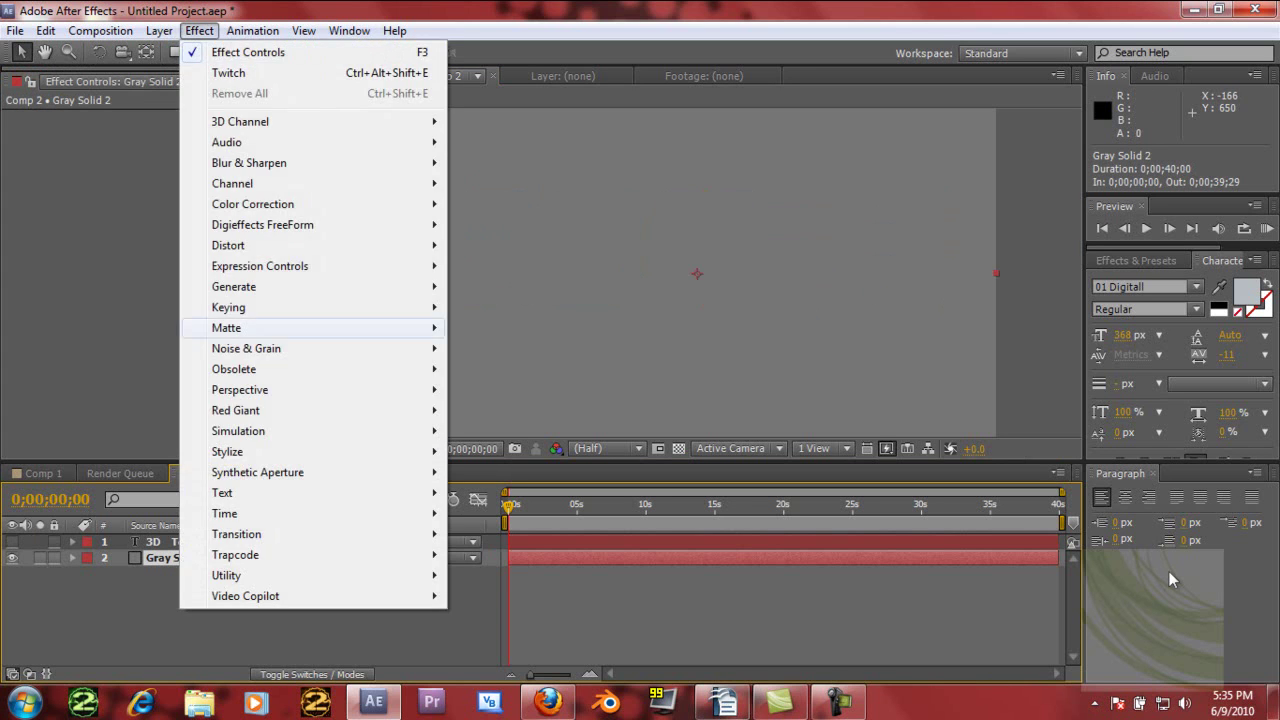
{"action": "mouse_move", "coordinate": [300, 431]}
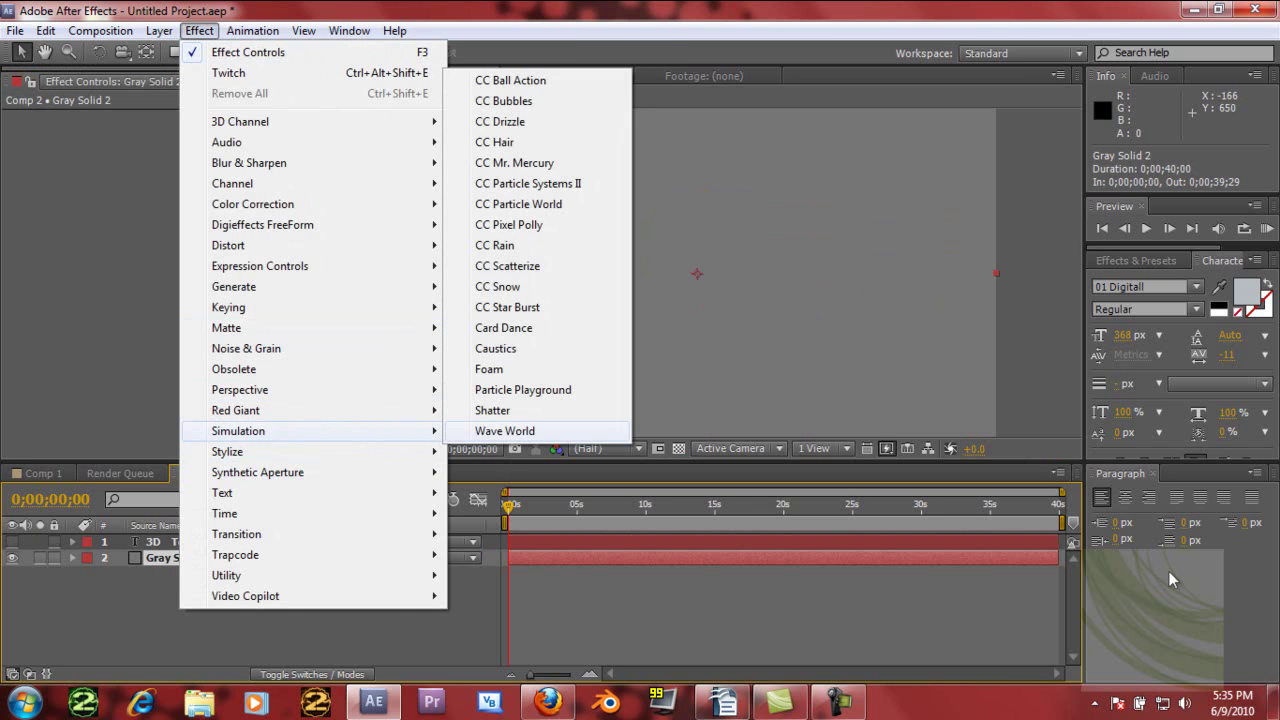
{"action": "left_click", "coordinate": [500, 411]}
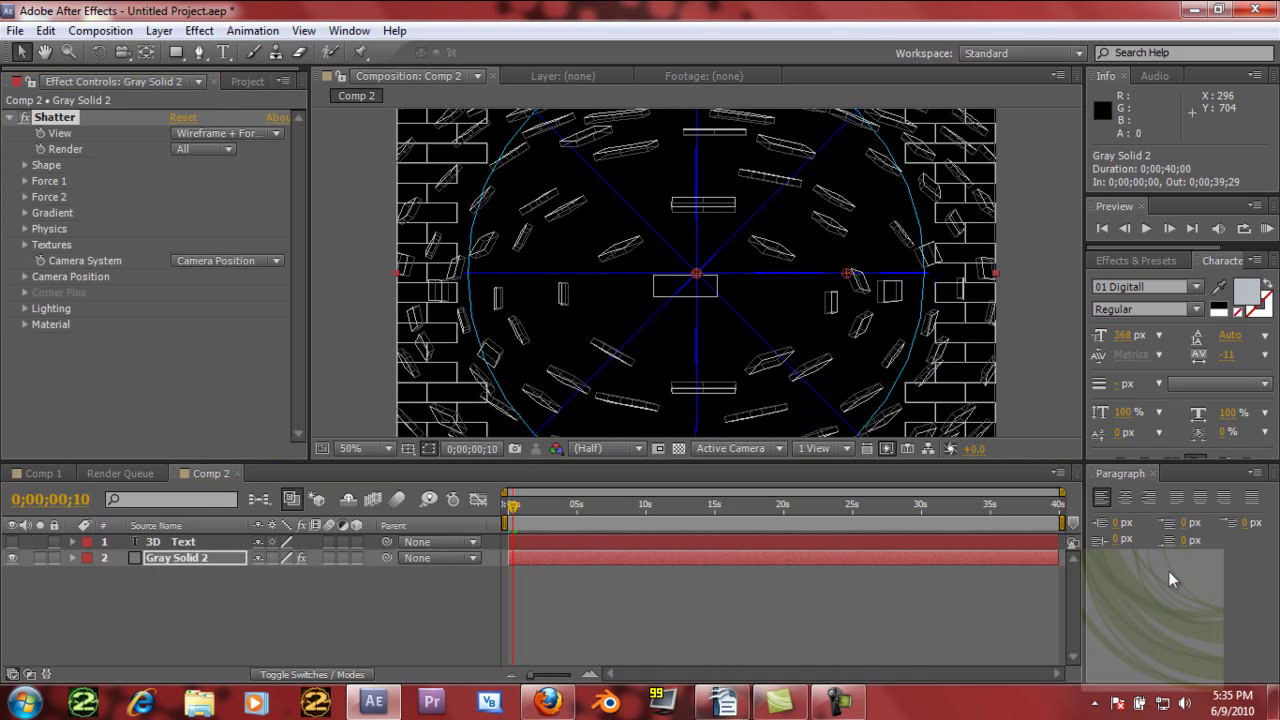
- Set the Shatter view to Rendered and move the current time to 0;00;00;08
{"action": "left_click", "coordinate": [228, 133]}
{"action": "left_click", "coordinate": [226, 154]}
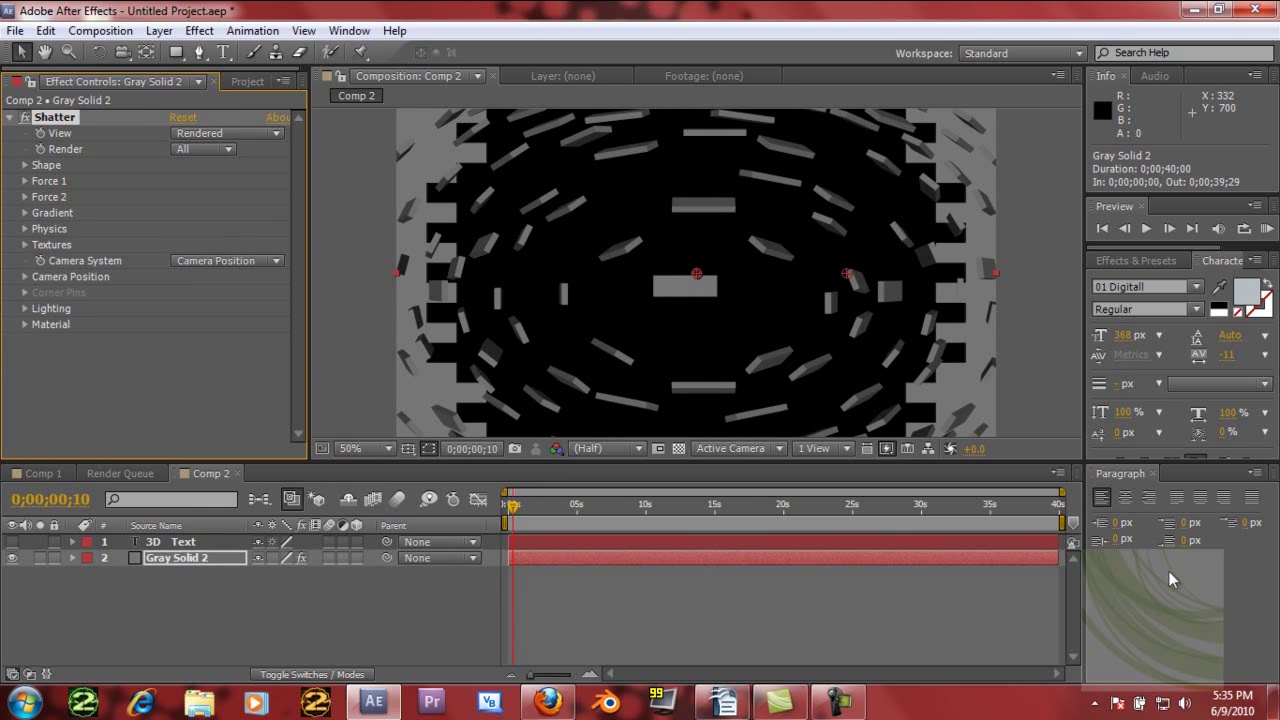
{"action": "left_click", "coordinate": [512, 507]}
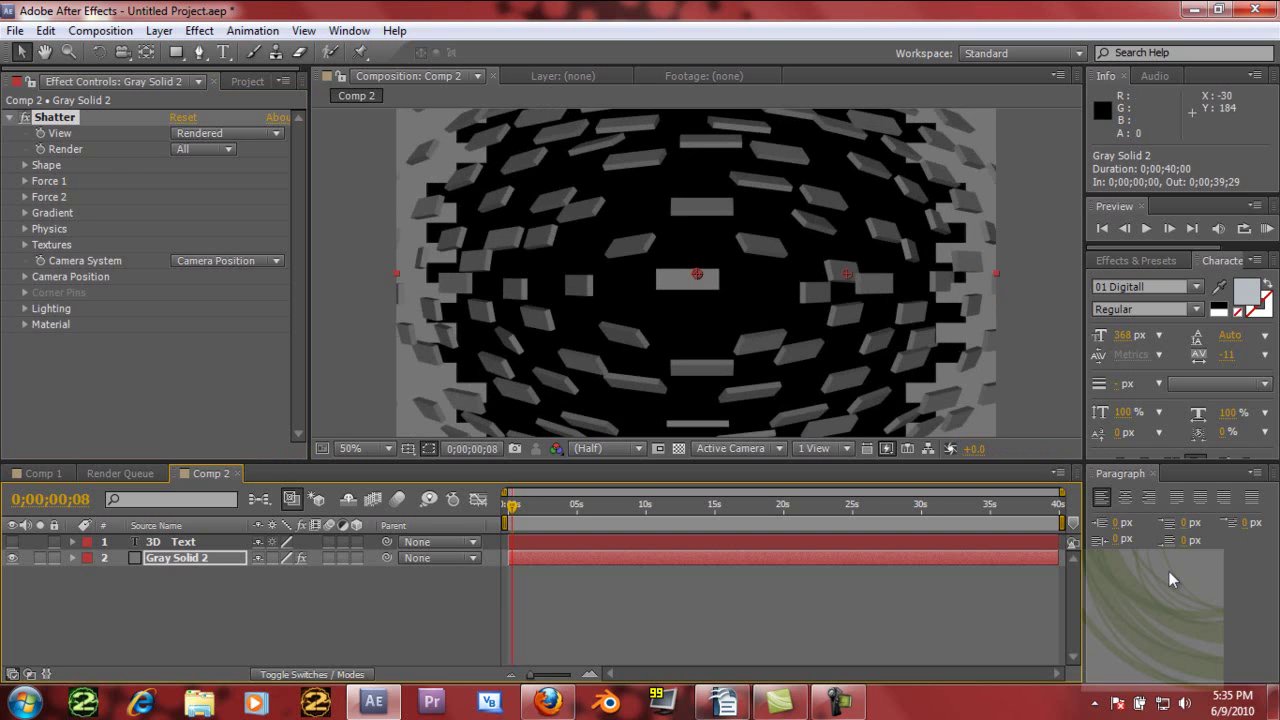
- Switch the Shatter view to Wireframe + Forces and back to Rendered to compare the two displays
{"action": "left_click", "coordinate": [228, 133]}
{"action": "left_click", "coordinate": [220, 237]}
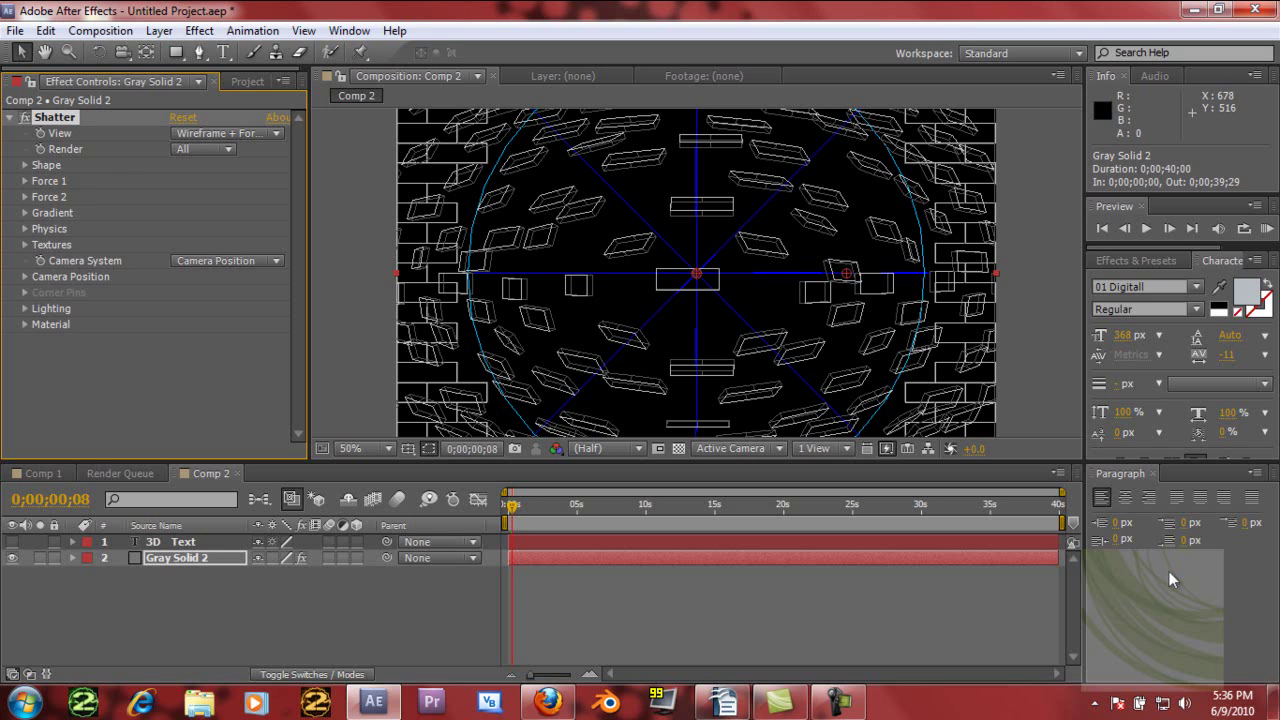
{"action": "left_click", "coordinate": [227, 133]}
{"action": "left_click", "coordinate": [215, 149]}
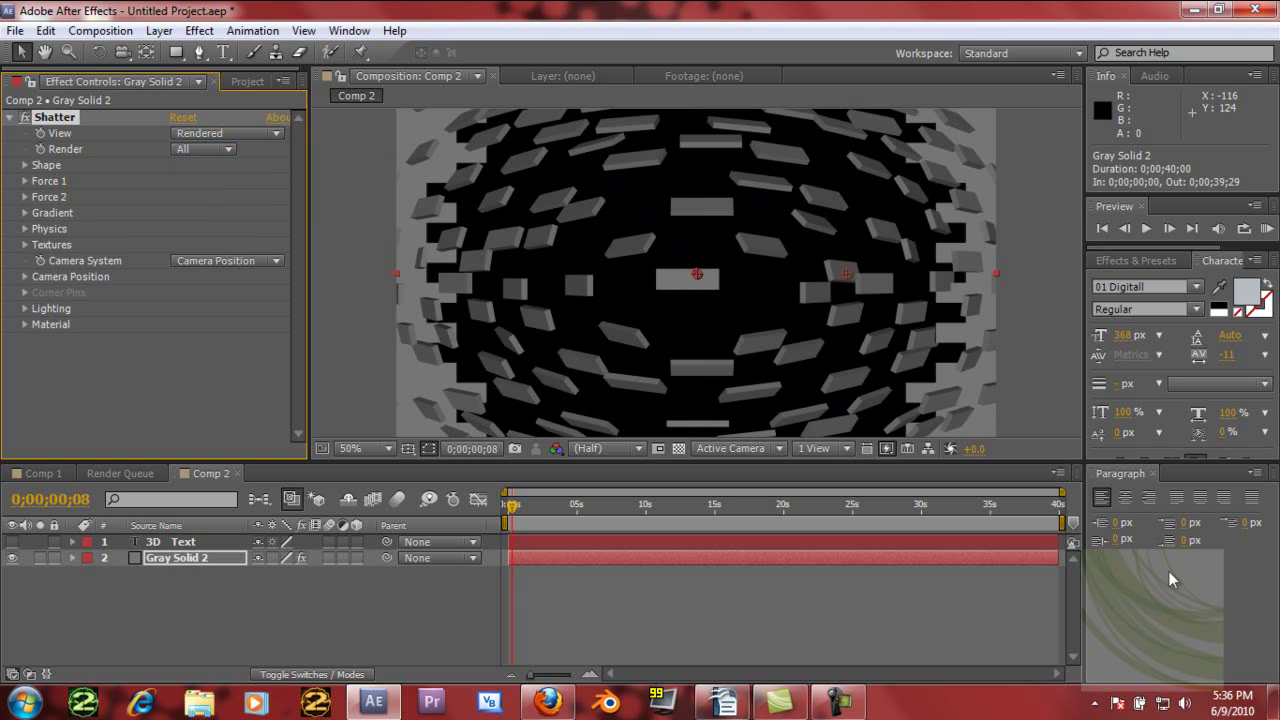
- Set the extrusion depth of the Shatter shape to 0.45
{"action": "left_click", "coordinate": [25, 165]}
{"action": "left_click_drag", "start_coordinate": [180, 277], "coordinate": [186, 277]}
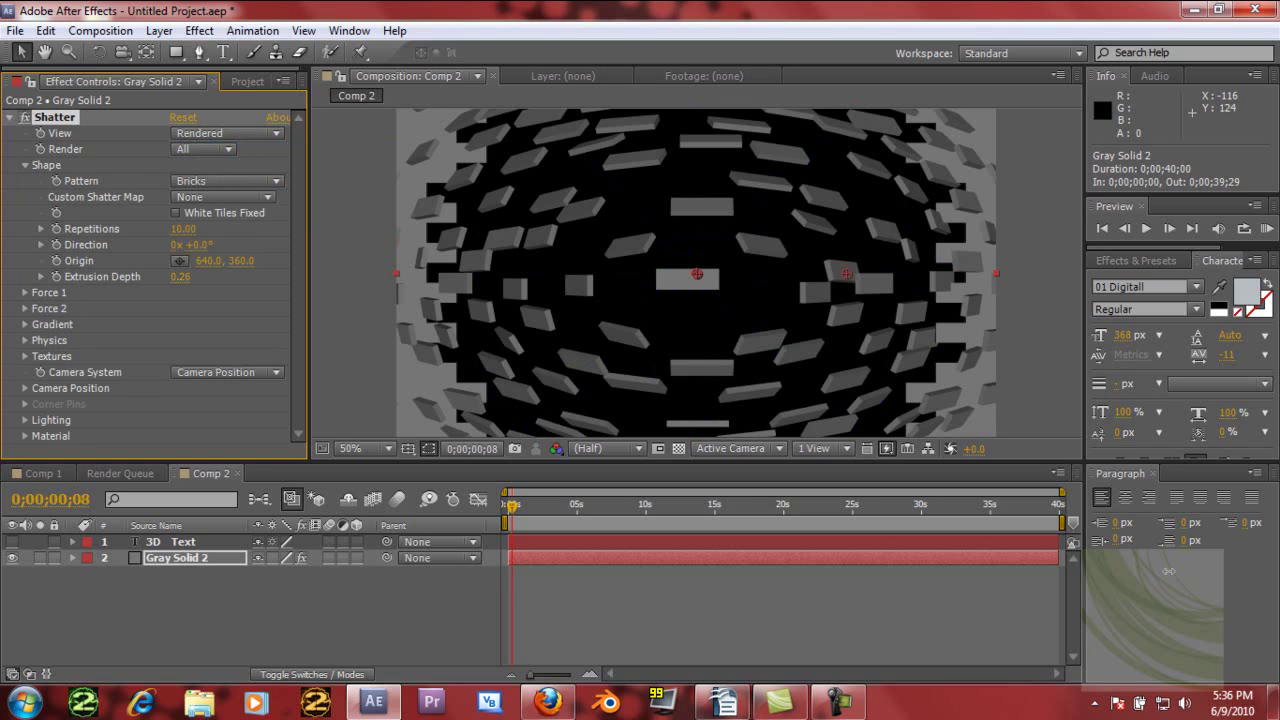
{"action": "left_click_drag", "start_coordinate": [1168, 571], "coordinate": [1172, 580]}
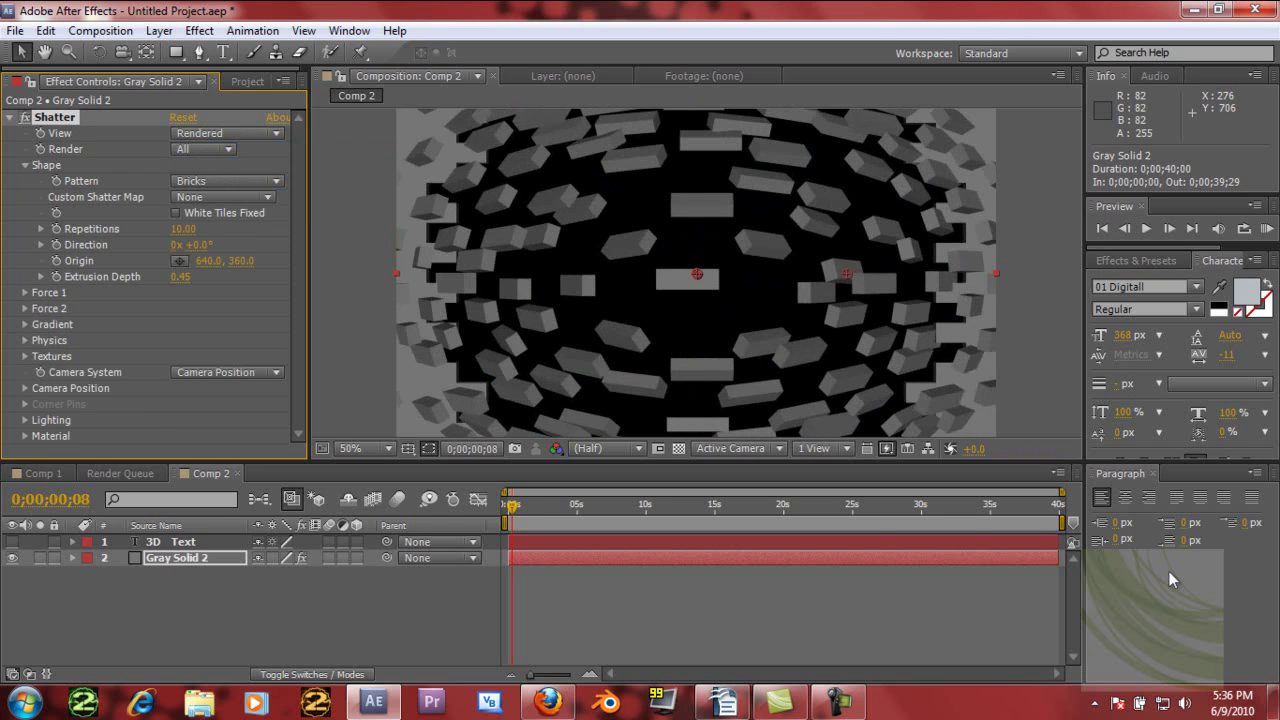
- At the first frame, draw a narrow vertical mask on the gray solid with the Pen tool as the first stem of an H
{"action": "left_click_drag", "start_coordinate": [511, 507], "coordinate": [508, 507]}
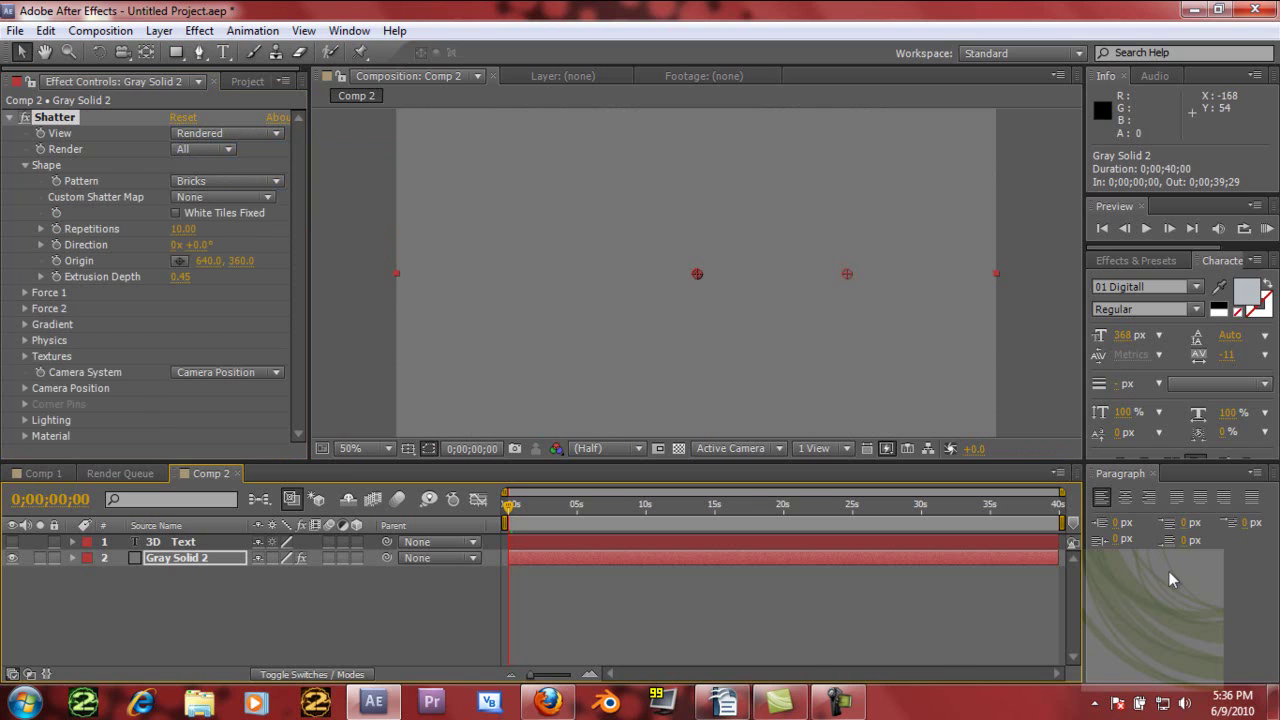
{"action": "key", "text": "g"}
{"action": "left_click_drag", "start_coordinate": [446, 179], "coordinate": [441, 369]}
{"action": "left_click", "coordinate": [440, 390]}
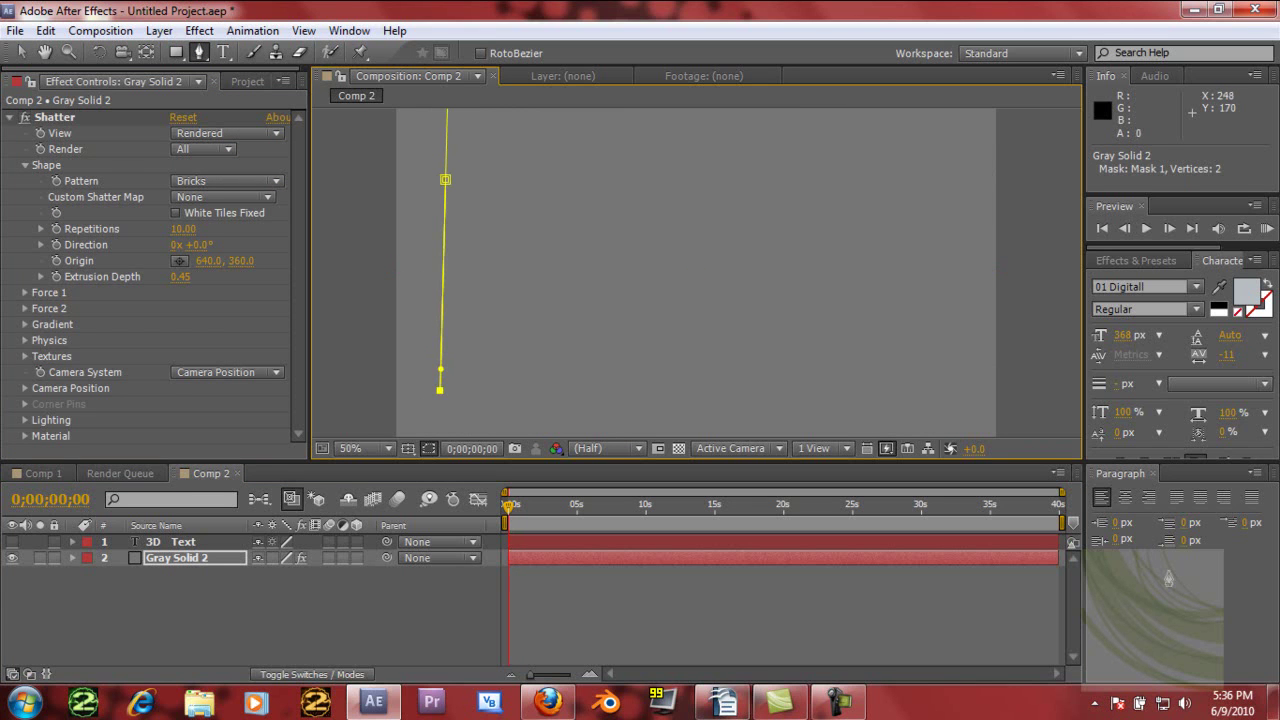
{"action": "left_click", "coordinate": [456, 389]}
{"action": "left_click", "coordinate": [464, 177]}
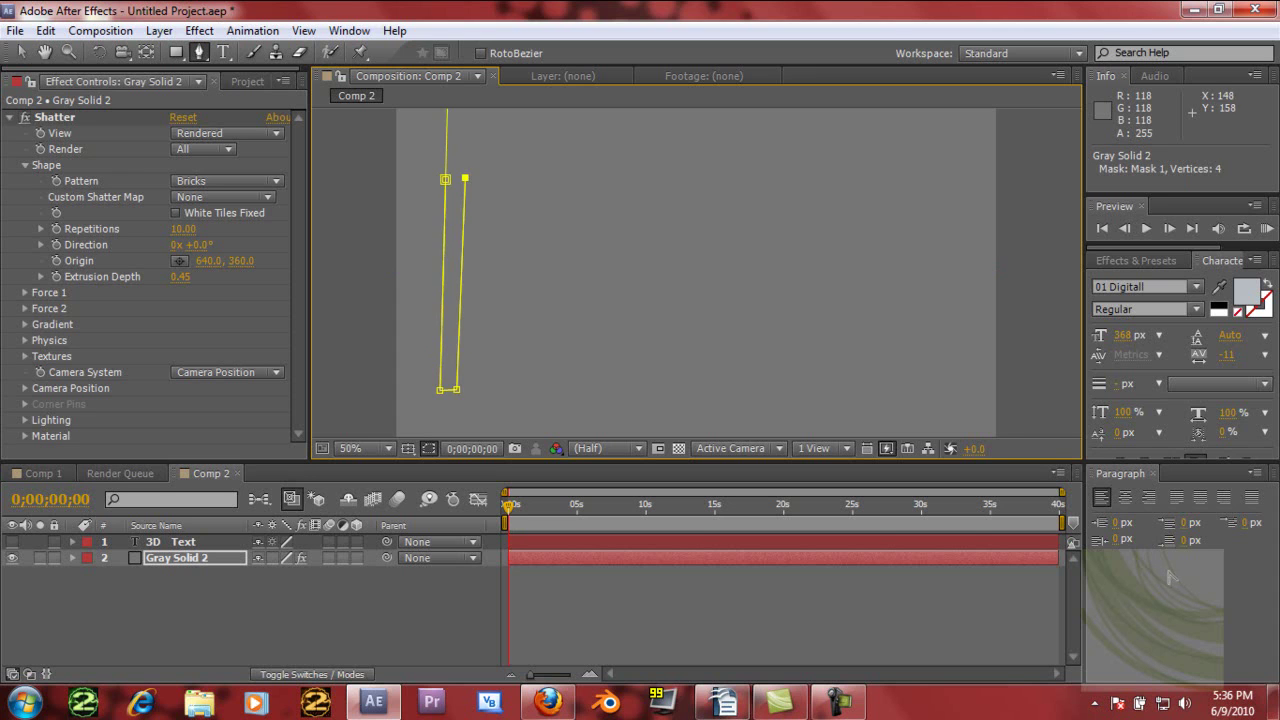
{"action": "left_click", "coordinate": [446, 179]}
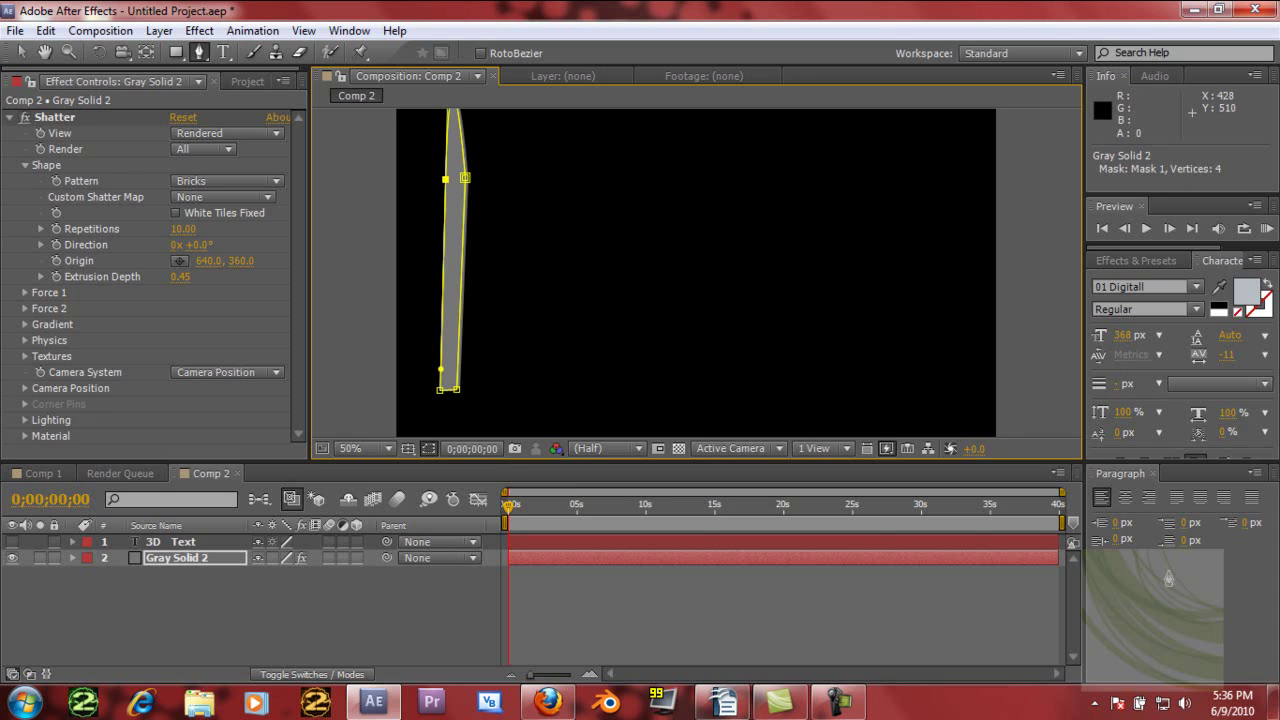
- Draw two more four-point masks on the gray solid to form the H's second stem and its crossbar
{"action": "left_click", "coordinate": [493, 120]}
{"action": "left_click", "coordinate": [481, 391]}
{"action": "left_click", "coordinate": [514, 123]}
{"action": "left_click", "coordinate": [493, 120]}
{"action": "left_click", "coordinate": [447, 243]}
{"action": "left_click", "coordinate": [505, 239]}
{"action": "left_click", "coordinate": [504, 270]}
{"action": "left_click", "coordinate": [453, 277]}
{"action": "left_click", "coordinate": [447, 243]}
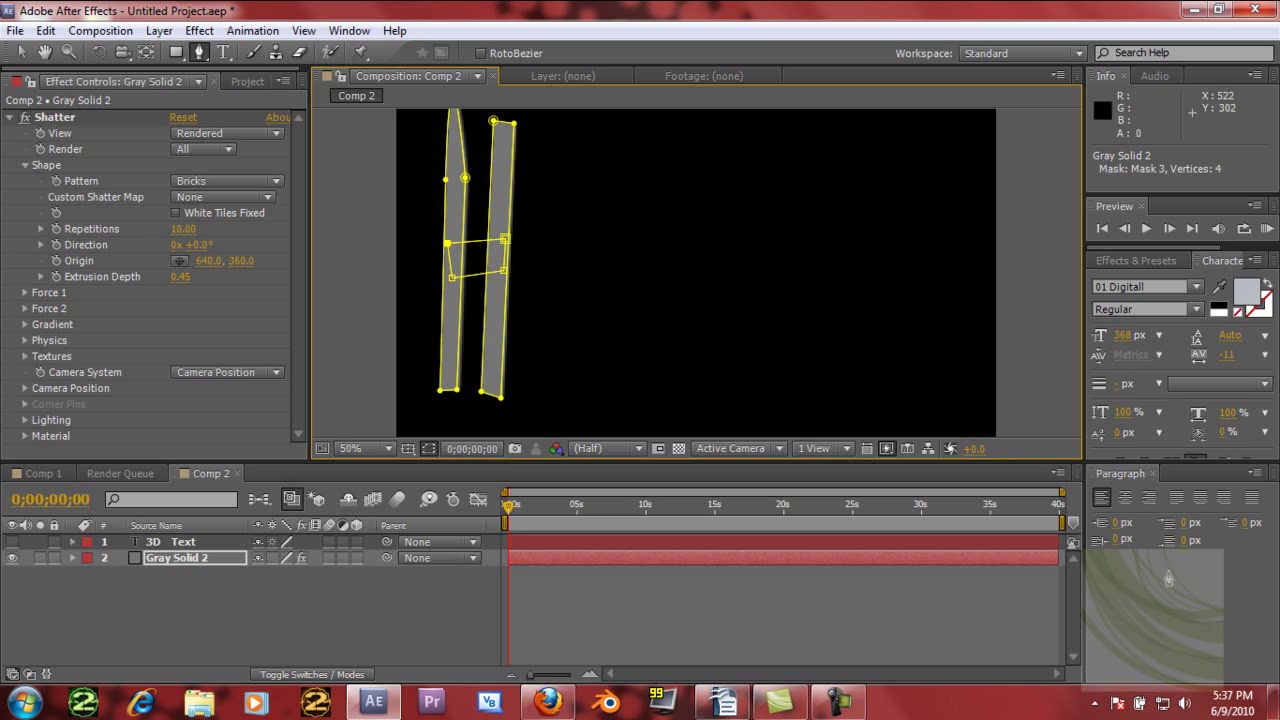
- Draw a tall four-point mask and a small one above it beside the H to form the letter i
{"action": "left_click", "coordinate": [595, 213]}
{"action": "left_click", "coordinate": [584, 389]}
{"action": "left_click", "coordinate": [623, 390]}
{"action": "left_click", "coordinate": [618, 211]}
{"action": "left_click", "coordinate": [595, 213]}
{"action": "left_click", "coordinate": [602, 131]}
{"action": "left_click", "coordinate": [598, 157]}
{"action": "left_click", "coordinate": [639, 155]}
{"action": "left_click", "coordinate": [627, 130]}
{"action": "left_click", "coordinate": [602, 131]}
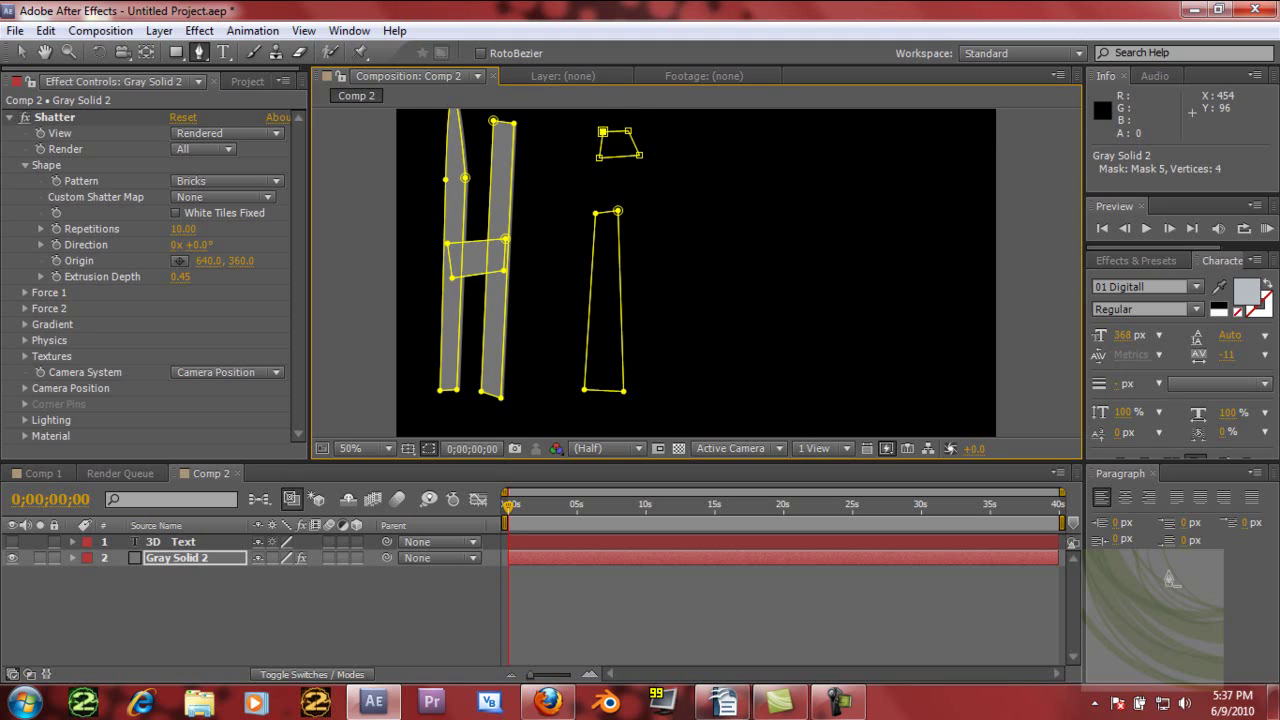
- Preview the masked solid shattering, then return the current time to the first frame
{"action": "key", "text": "space"}
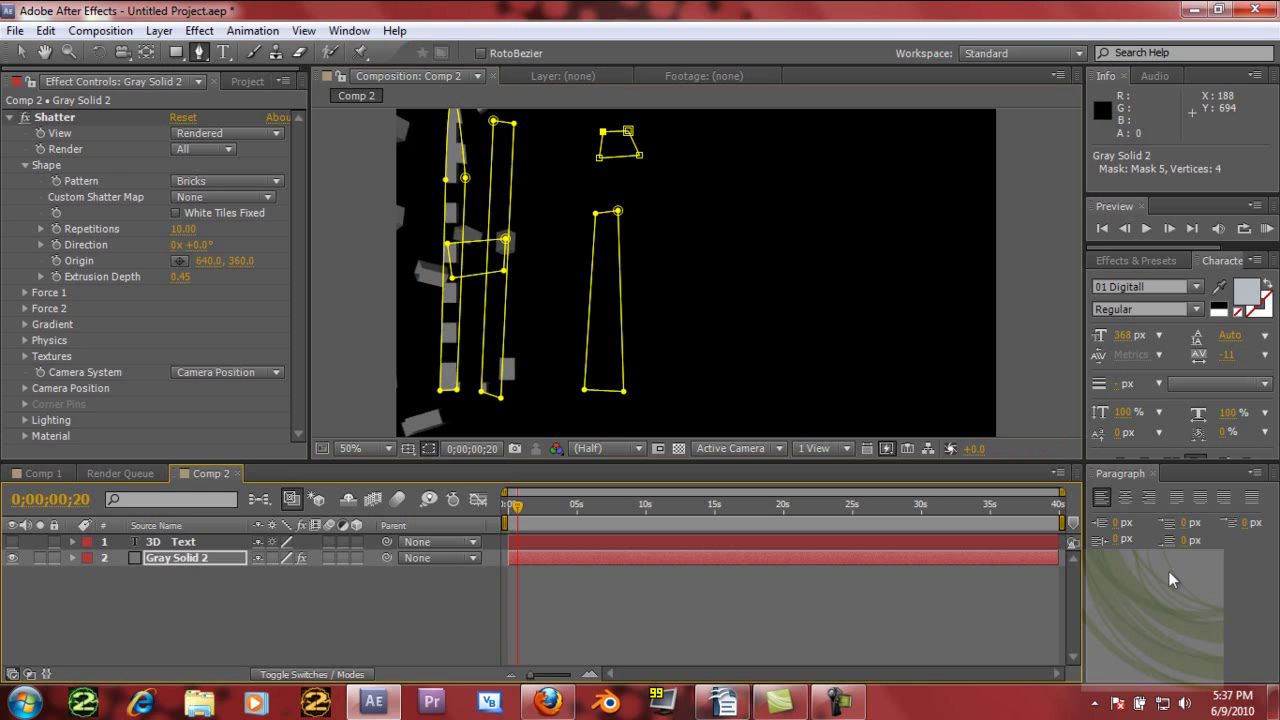
{"action": "left_click_drag", "start_coordinate": [517, 507], "coordinate": [516, 507]}
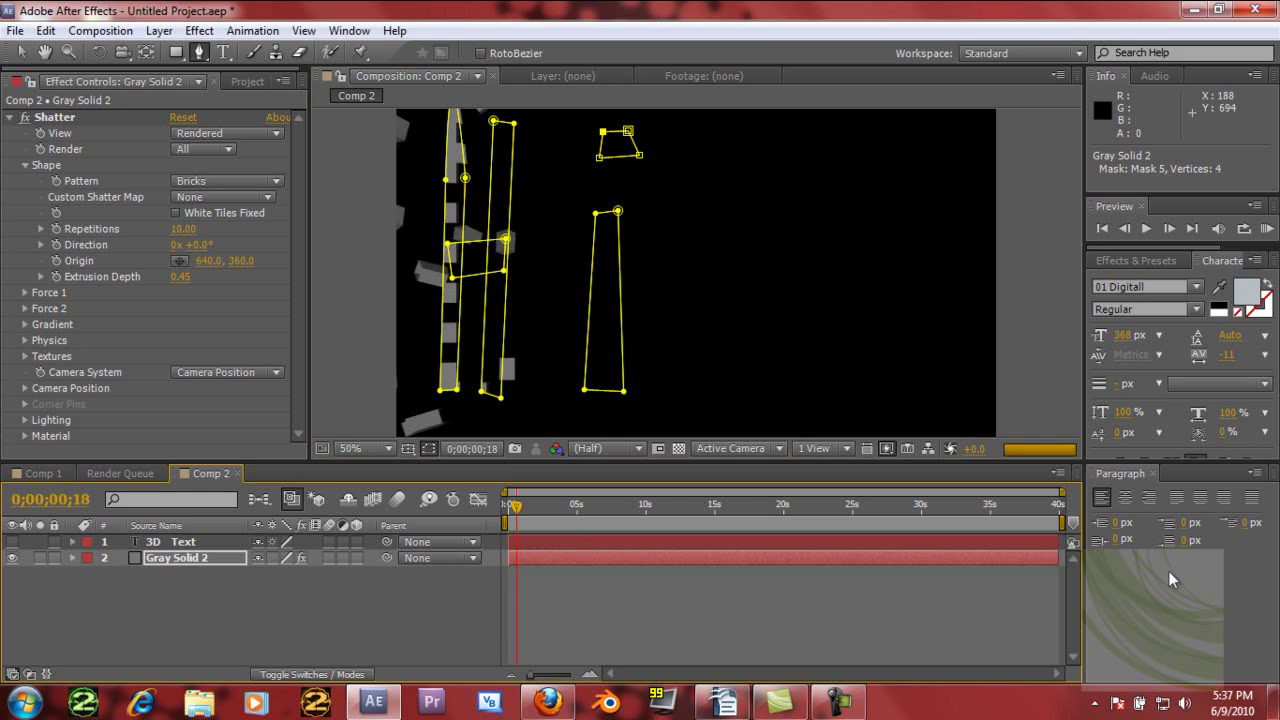
{"action": "key", "text": "Home"}
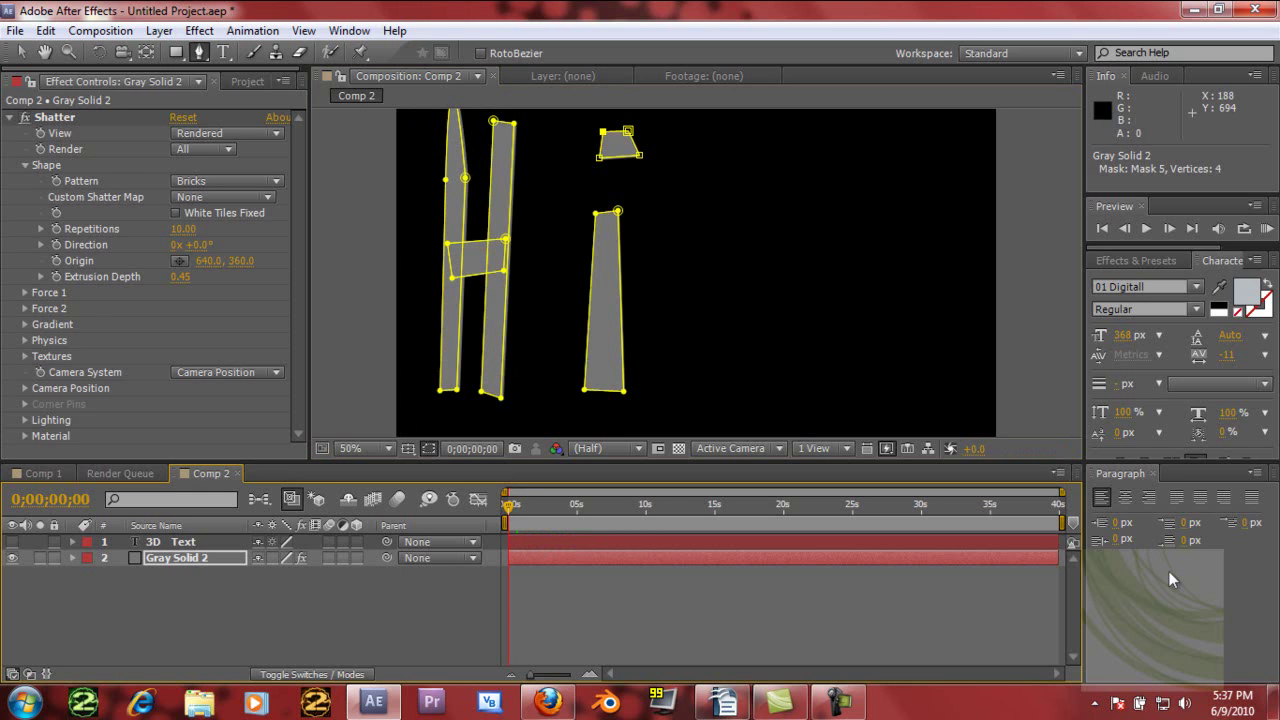
- Undo every hand-drawn letter mask on the gray solid
{"action": "key", "text": "ctrl+z"}
{"action": "key", "text": "ctrl+z"}
{"action": "key", "text": "ctrl+z"}
{"action": "key", "text": "ctrl+z"}
{"action": "key", "text": "ctrl+z"}
{"action": "key", "text": "ctrl+z"}
{"action": "key", "text": "ctrl+z"}
{"action": "key", "text": "ctrl+z"}
{"action": "key", "text": "ctrl+z"}
{"action": "key", "text": "ctrl+z"}
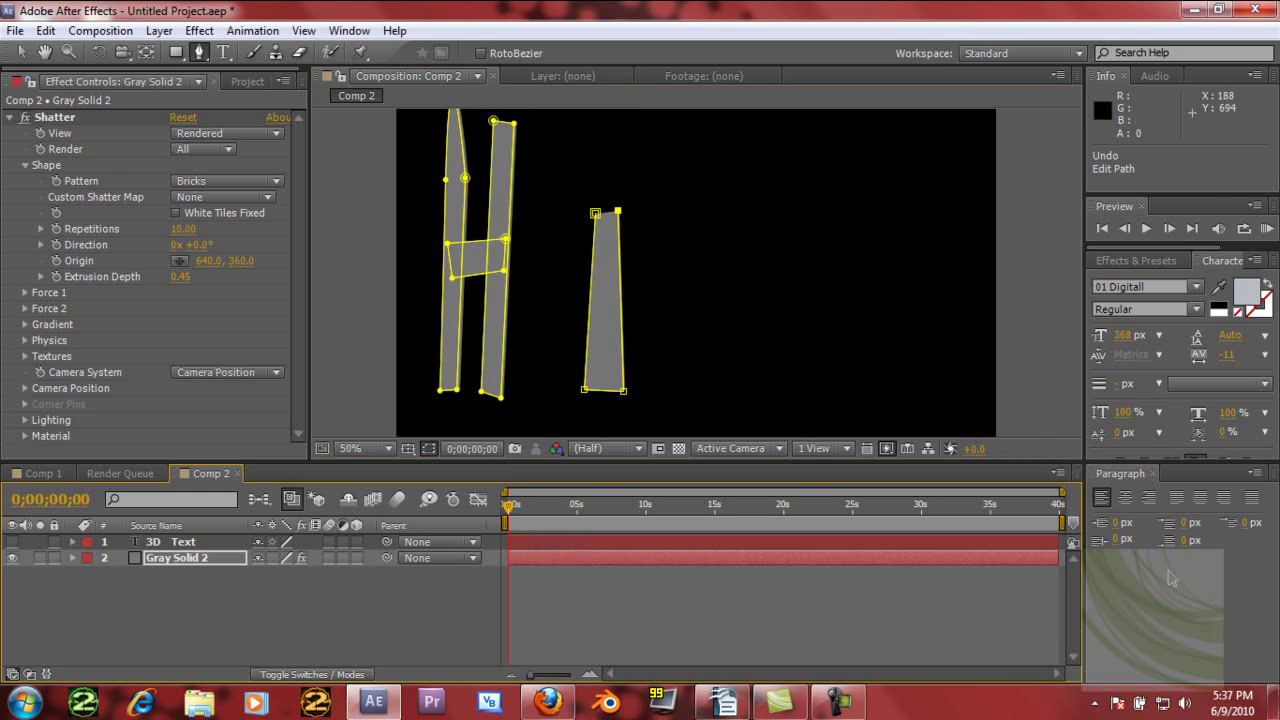
{"action": "key", "text": "ctrl+z"}
{"action": "key", "text": "ctrl+z"}
{"action": "key", "text": "ctrl+z"}
{"action": "key", "text": "ctrl+z"}
{"action": "key", "text": "ctrl+z"}
{"action": "key", "text": "ctrl+z"}
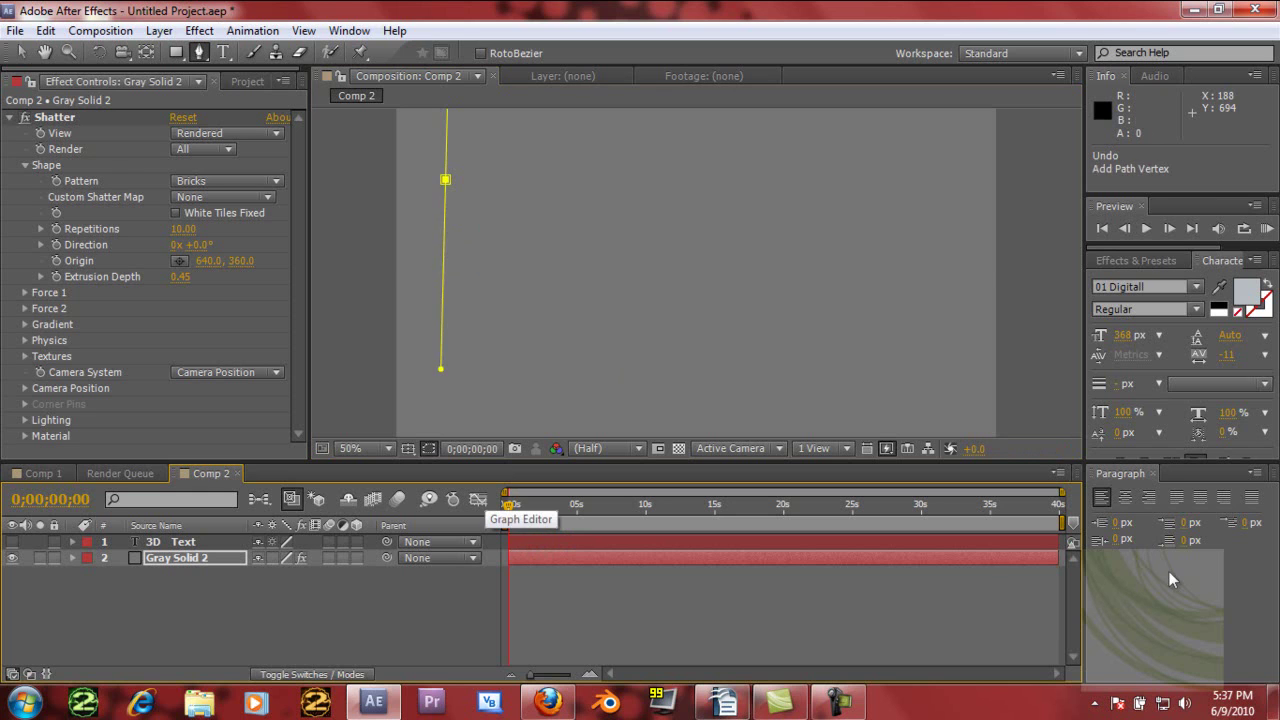
{"action": "key", "text": "ctrl+z"}
{"action": "key", "text": "ctrl+z"}
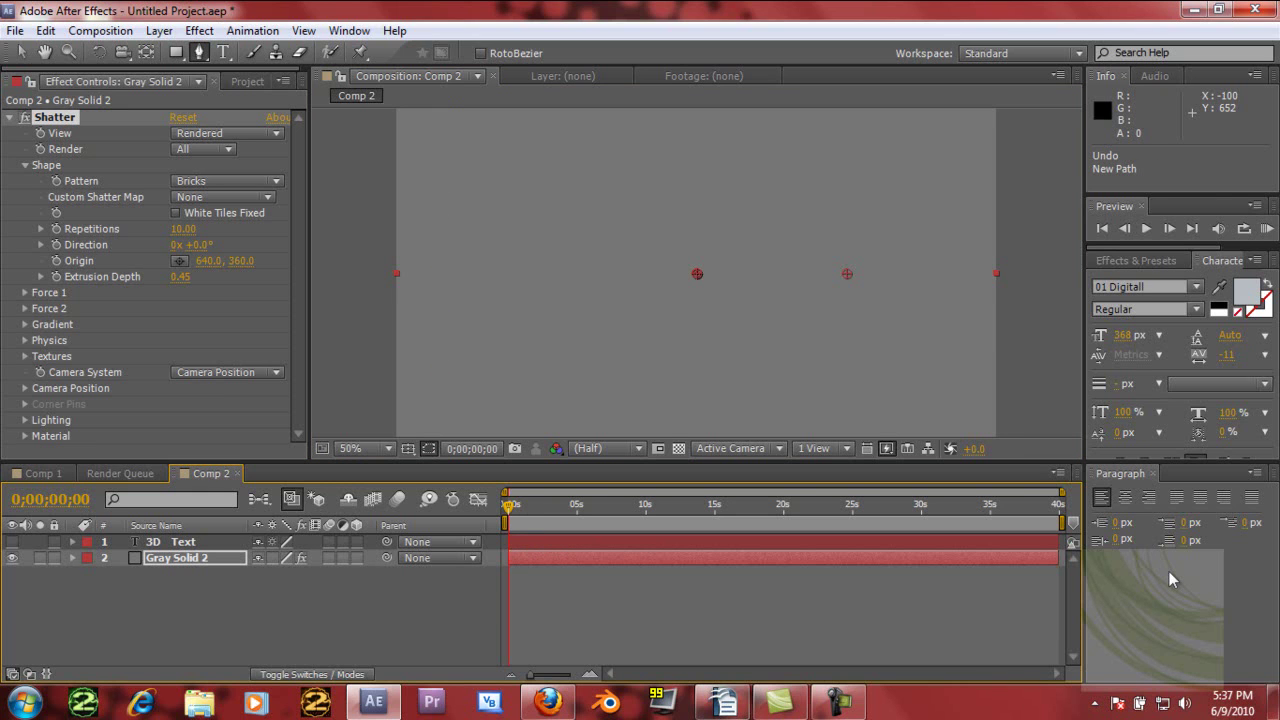
- Set the Shatter pattern to Custom and use the 3D Text layer as the custom shatter map
{"action": "left_click", "coordinate": [227, 181]}
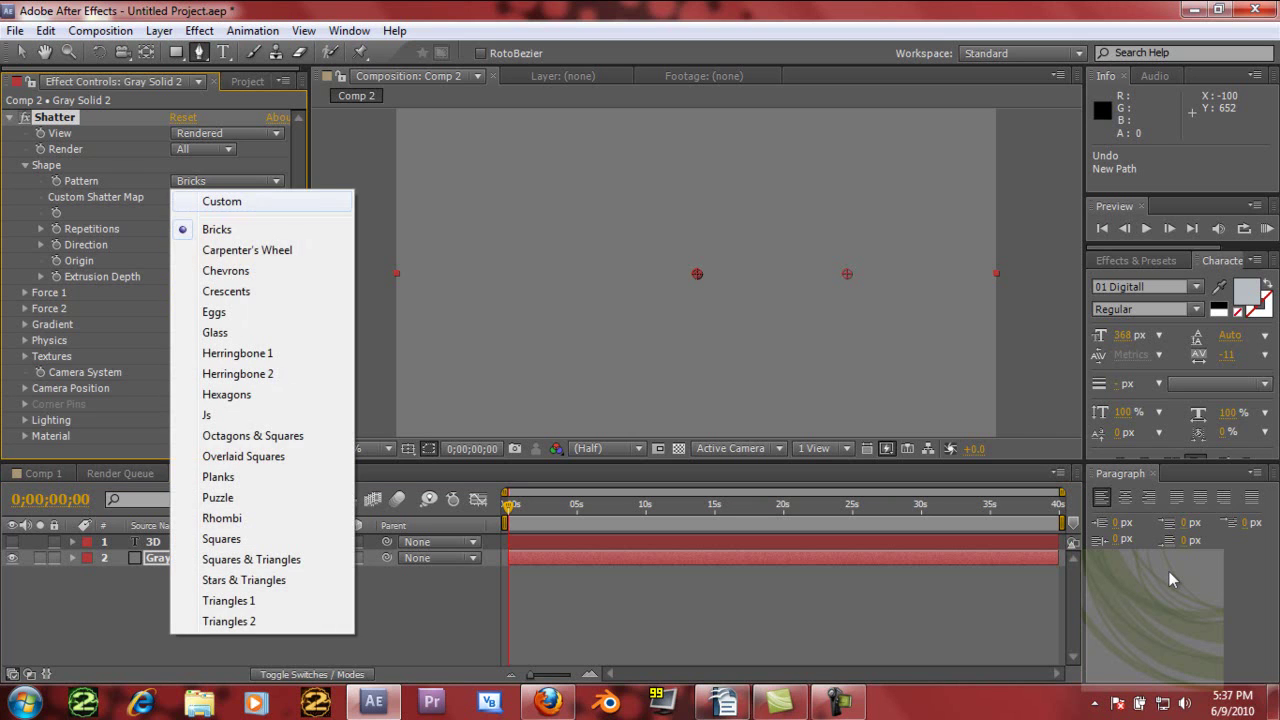
{"action": "left_click", "coordinate": [224, 202]}
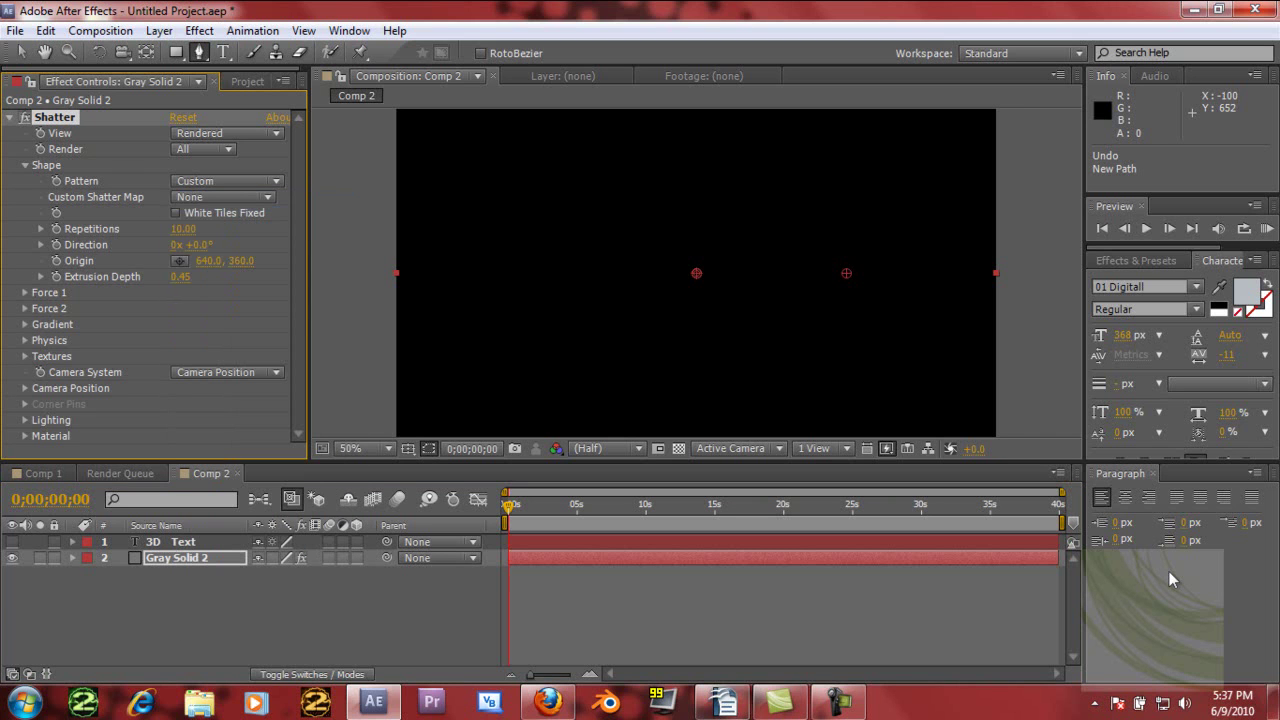
{"action": "left_click", "coordinate": [224, 197]}
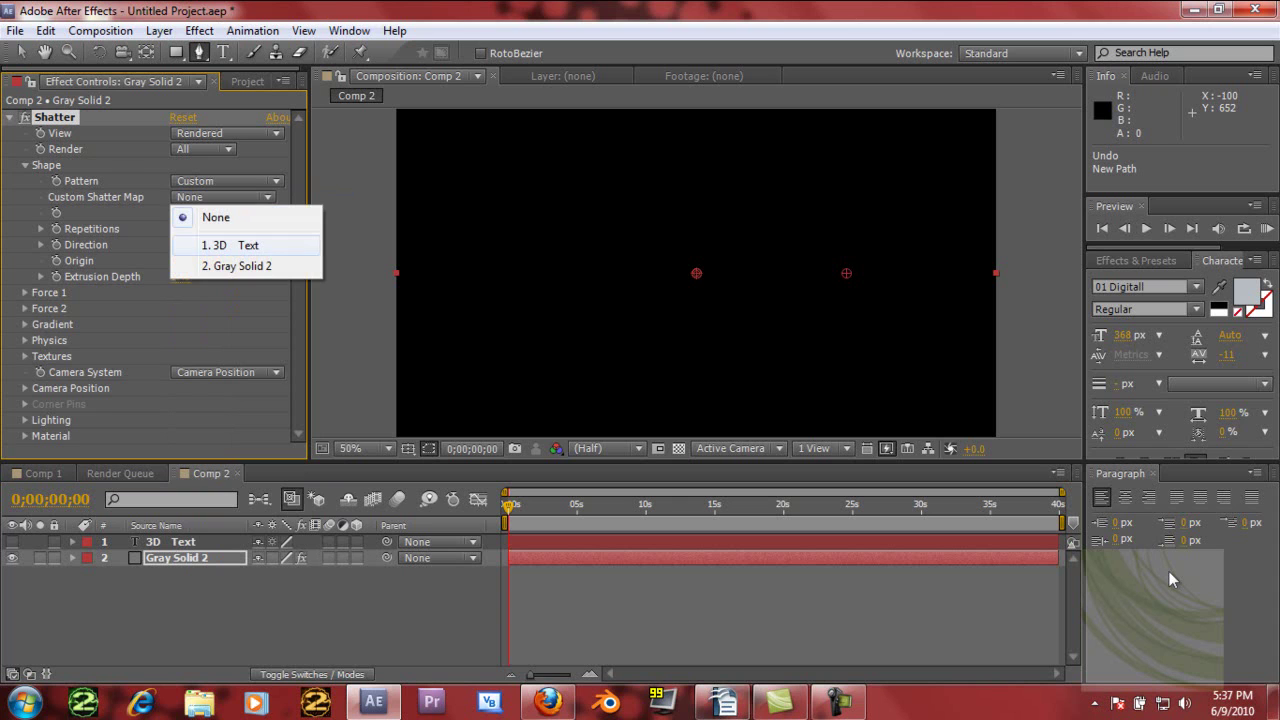
{"action": "key", "text": "Return"}
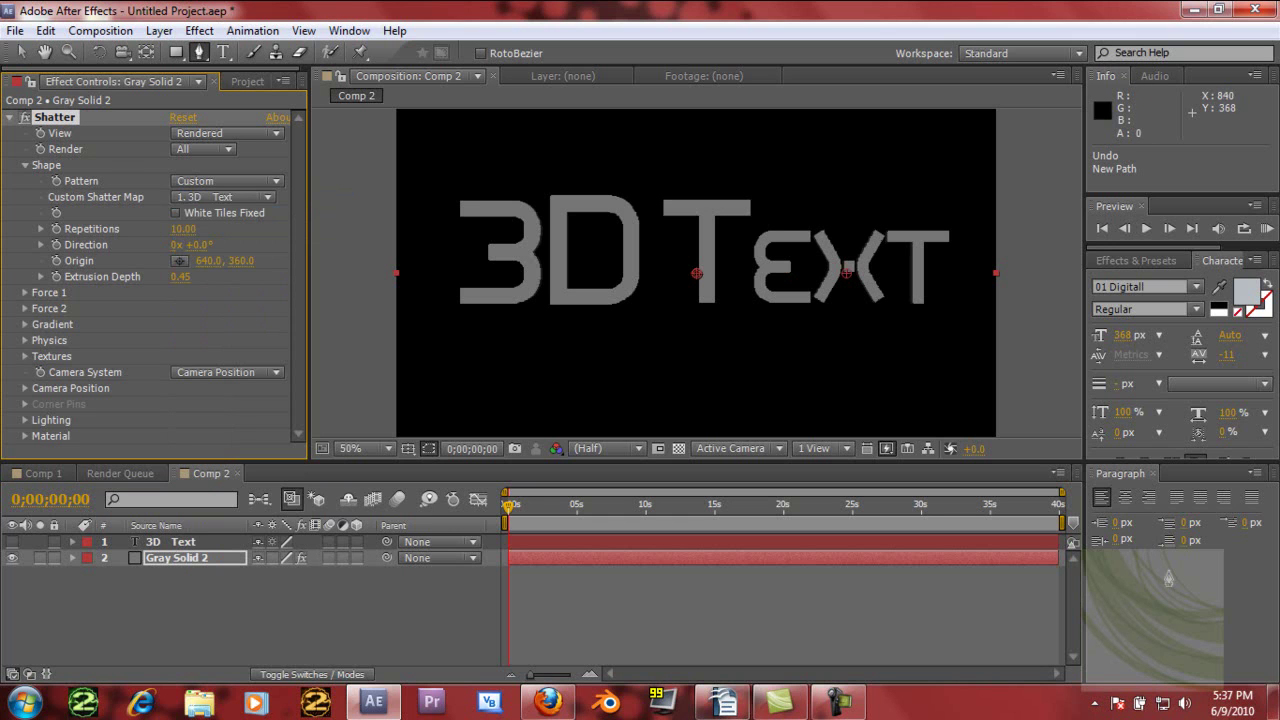
{"action": "key", "text": "v"}
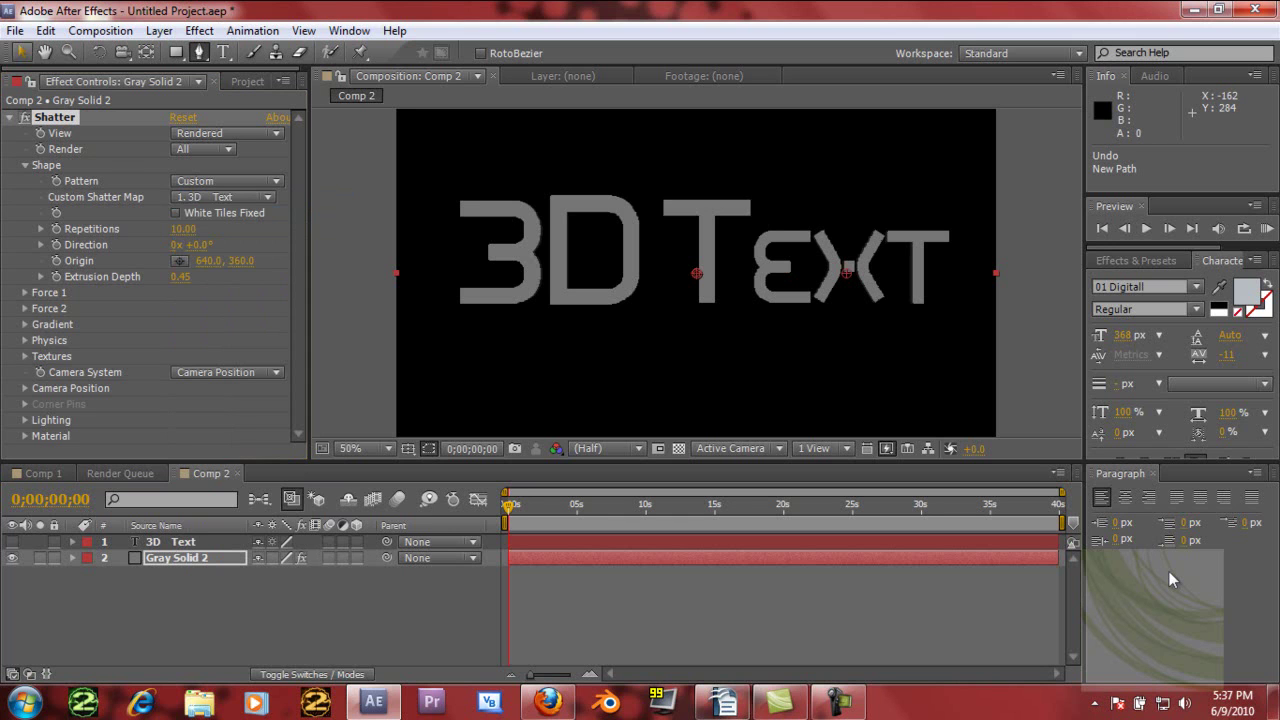
- Scrub the first frames to check the shattering letters, and set Force 1's strength to 0
{"action": "left_click", "coordinate": [25, 165]}
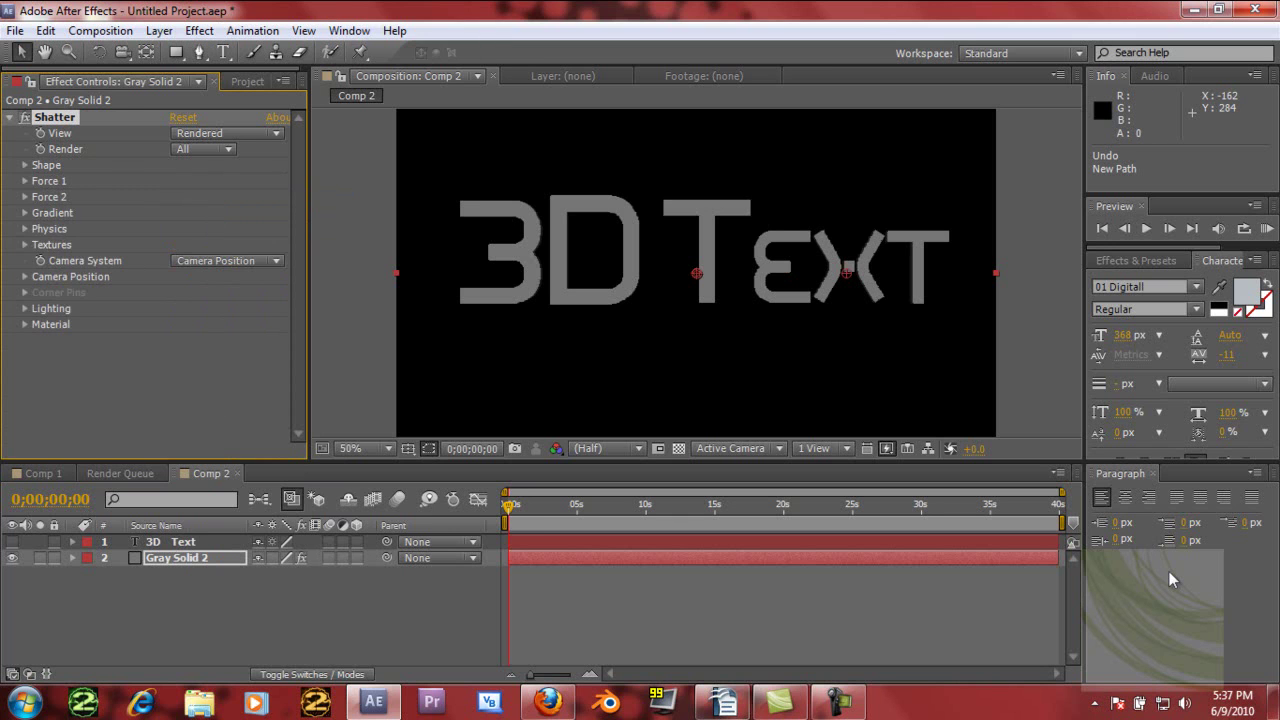
{"action": "left_click", "coordinate": [25, 181]}
{"action": "left_click", "coordinate": [180, 245]}
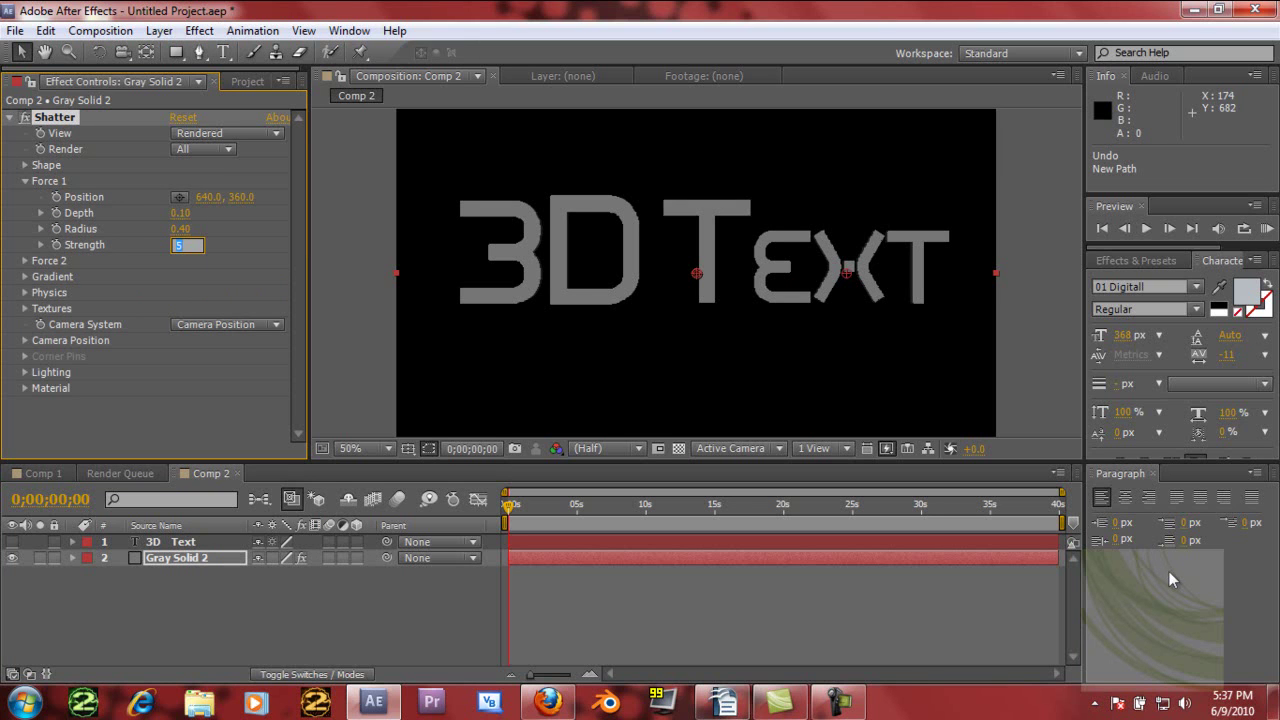
{"action": "left_click_drag", "start_coordinate": [509, 507], "coordinate": [515, 507]}
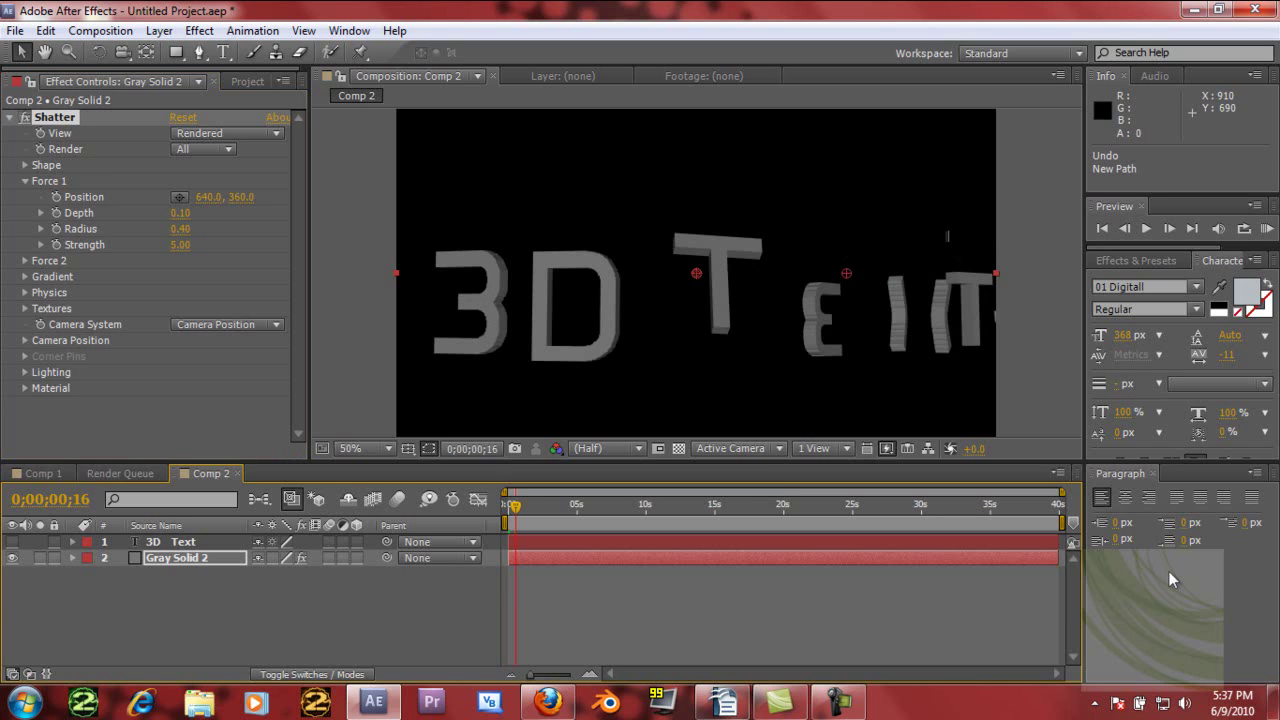
{"action": "left_click_drag", "start_coordinate": [515, 507], "coordinate": [508, 507]}
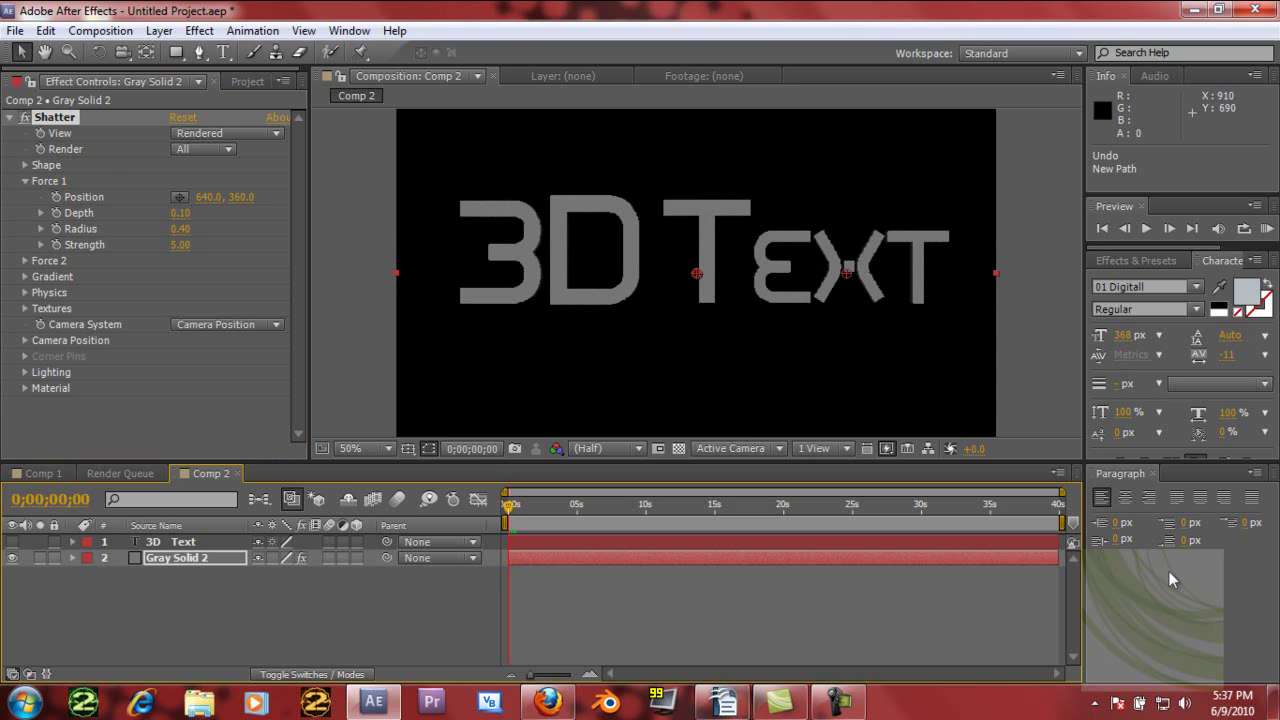
{"action": "left_click", "coordinate": [180, 245]}
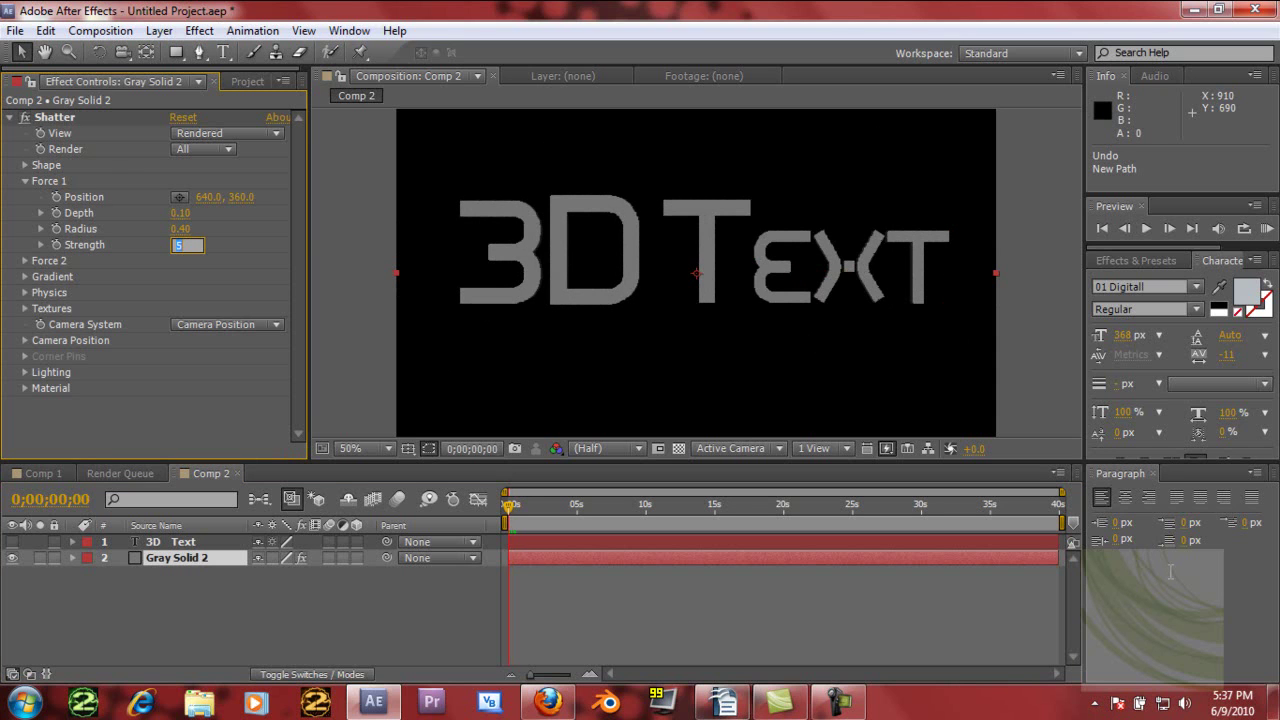
{"action": "key", "text": "Return"}
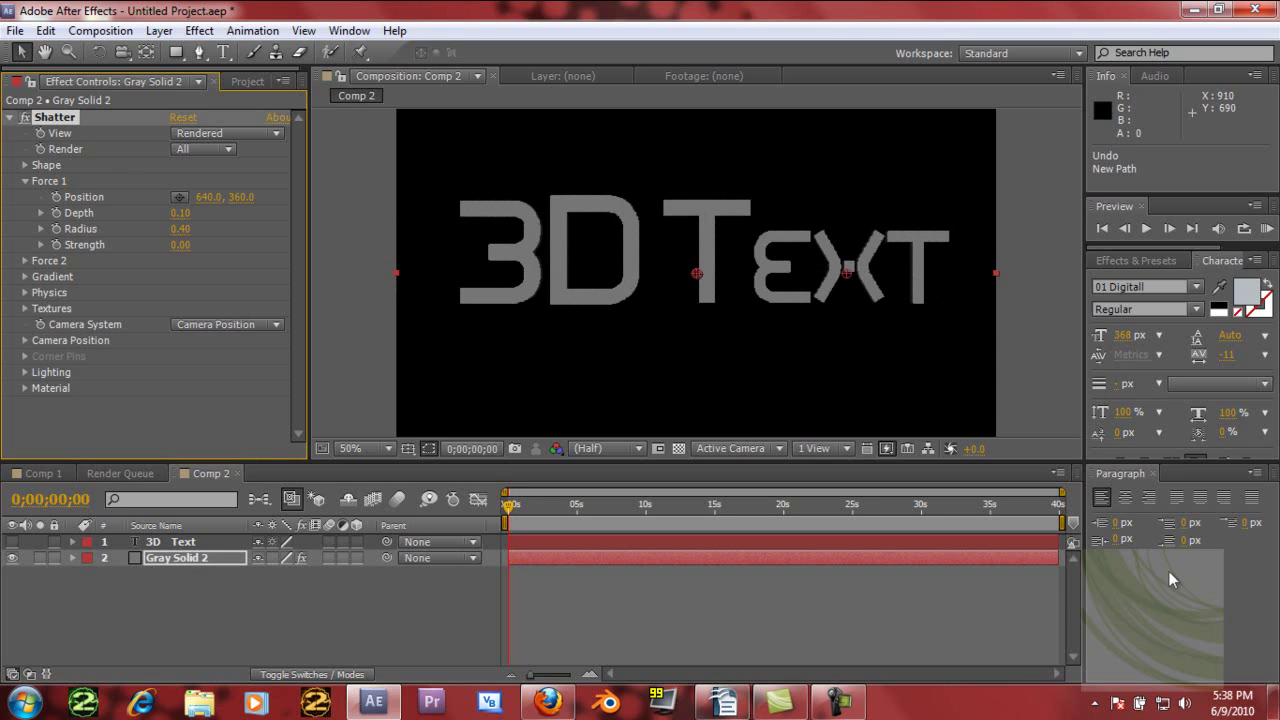
- Set Force 2's strength to 0 and preview the text animation
{"action": "left_click", "coordinate": [25, 261]}
{"action": "left_click", "coordinate": [180, 325]}
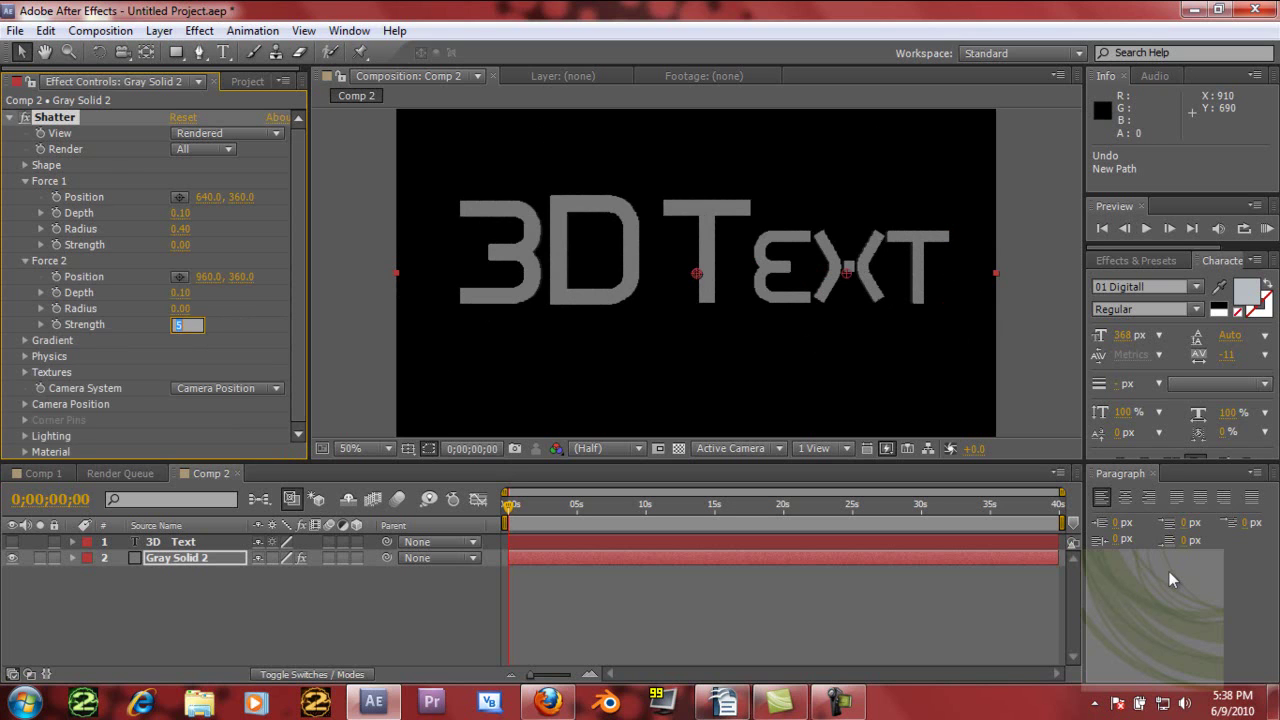
{"action": "key", "text": "Return"}
{"action": "key", "text": "space"}
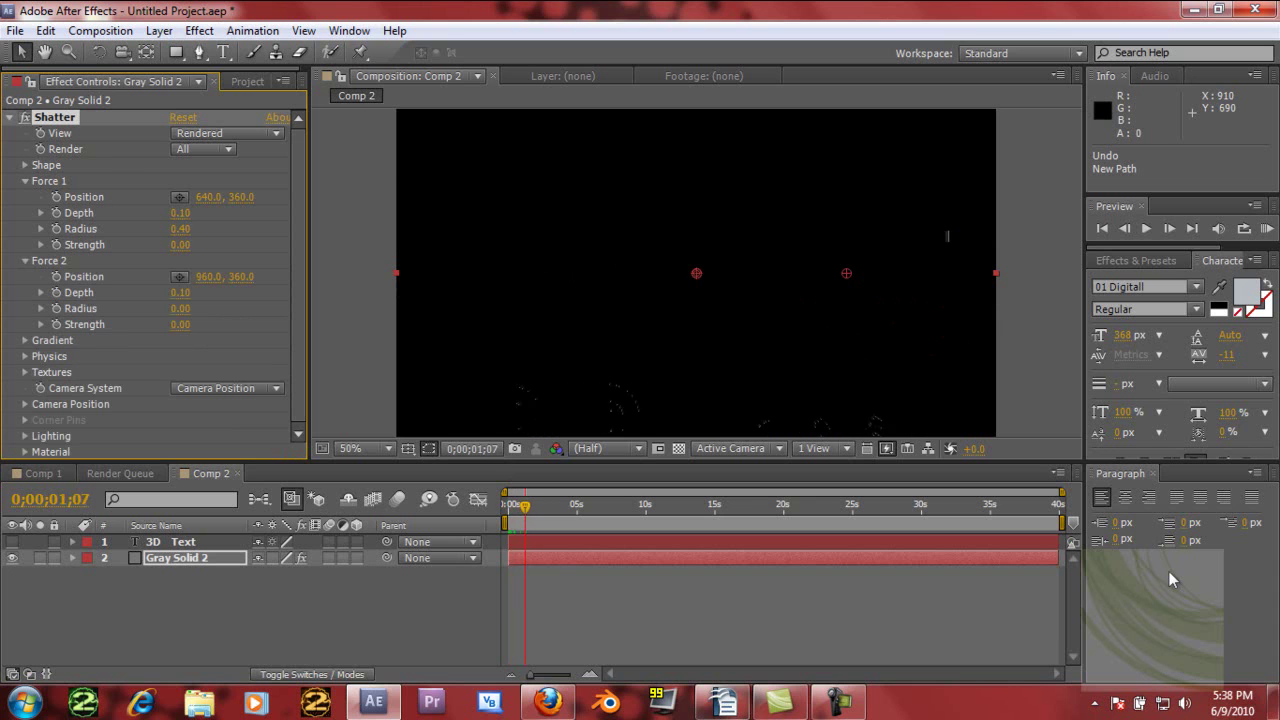
- Set the gravity in the Shatter physics settings to 0 and keep the current time at the first frame
{"action": "key", "text": "space"}
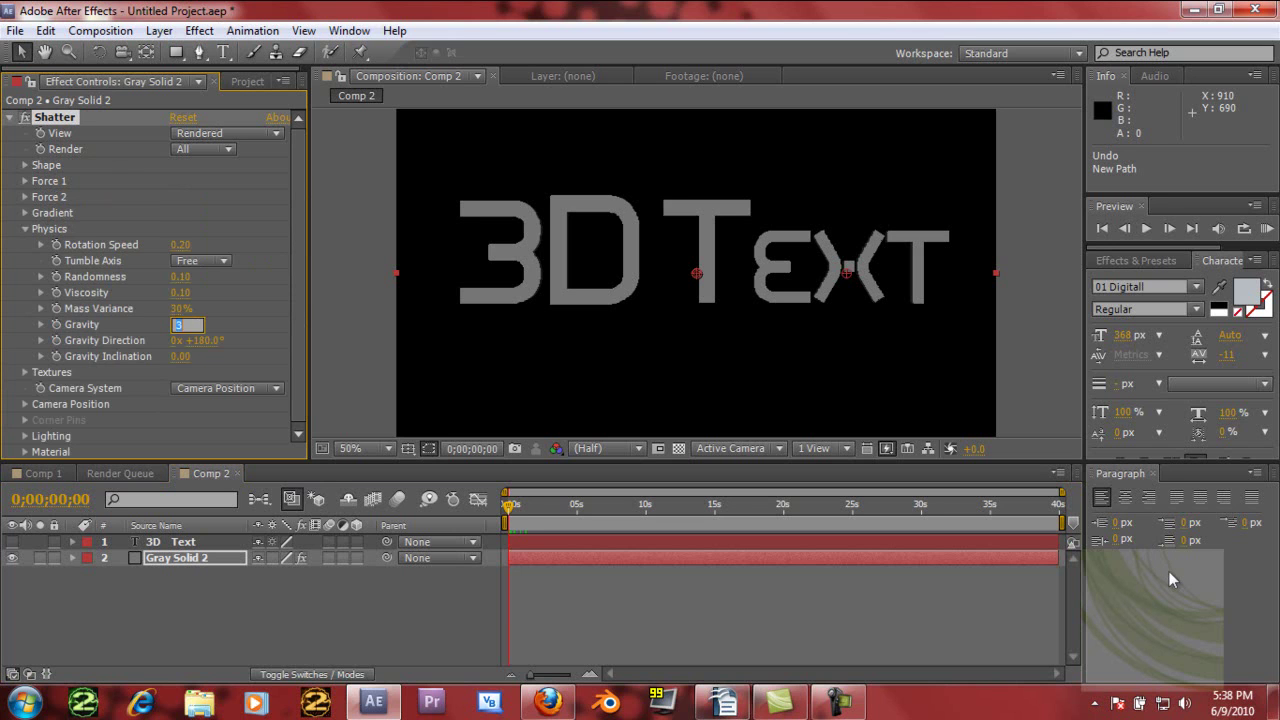
{"action": "key", "text": "Return"}
{"action": "mouse_move", "coordinate": [508, 507]}
{"action": "left_mouse_down"}
{"action": "mouse_move", "coordinate": [542, 507]}
{"action": "mouse_move", "coordinate": [506, 507]}
{"action": "left_mouse_up"}
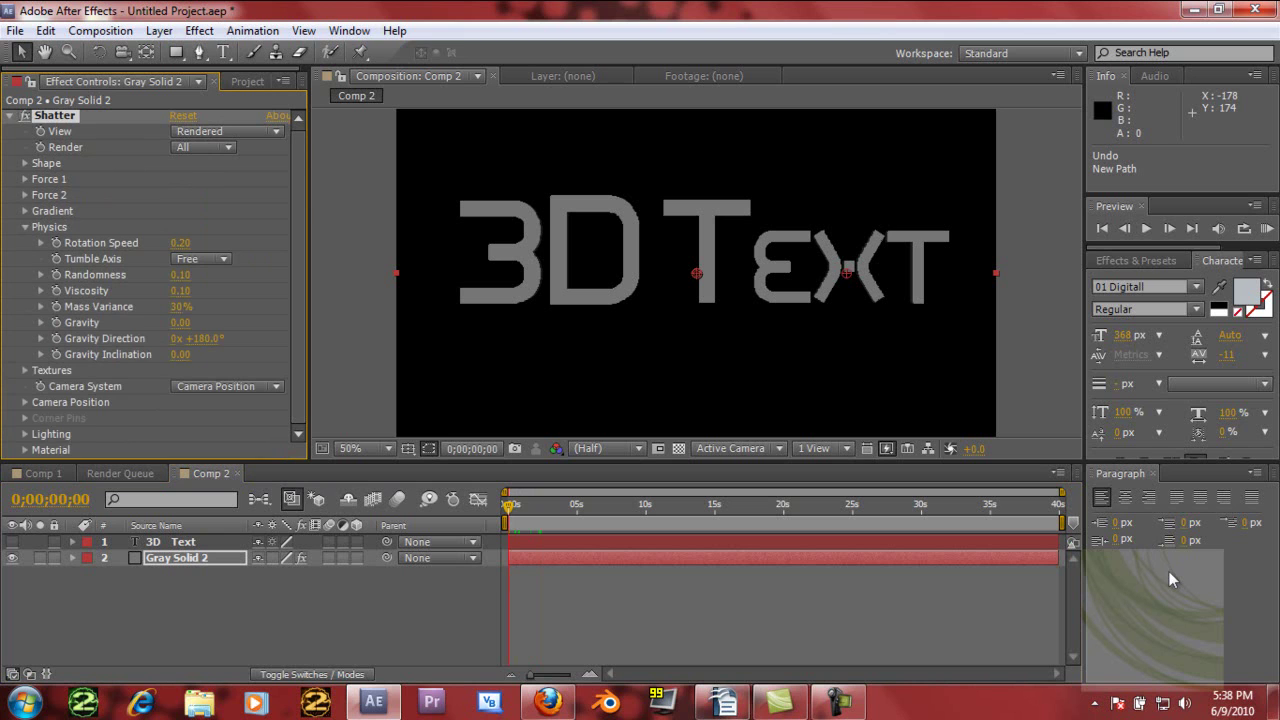
- Set the Shatter camera's Y rotation to 70° and preview the extruded text from the side
{"action": "left_click", "coordinate": [25, 402]}
{"action": "mouse_move", "coordinate": [198, 370]}
{"action": "left_mouse_down"}
{"action": "mouse_move", "coordinate": [168, 370]}
{"action": "mouse_move", "coordinate": [173, 336]}
{"action": "mouse_move", "coordinate": [268, 336]}
{"action": "left_mouse_up"}
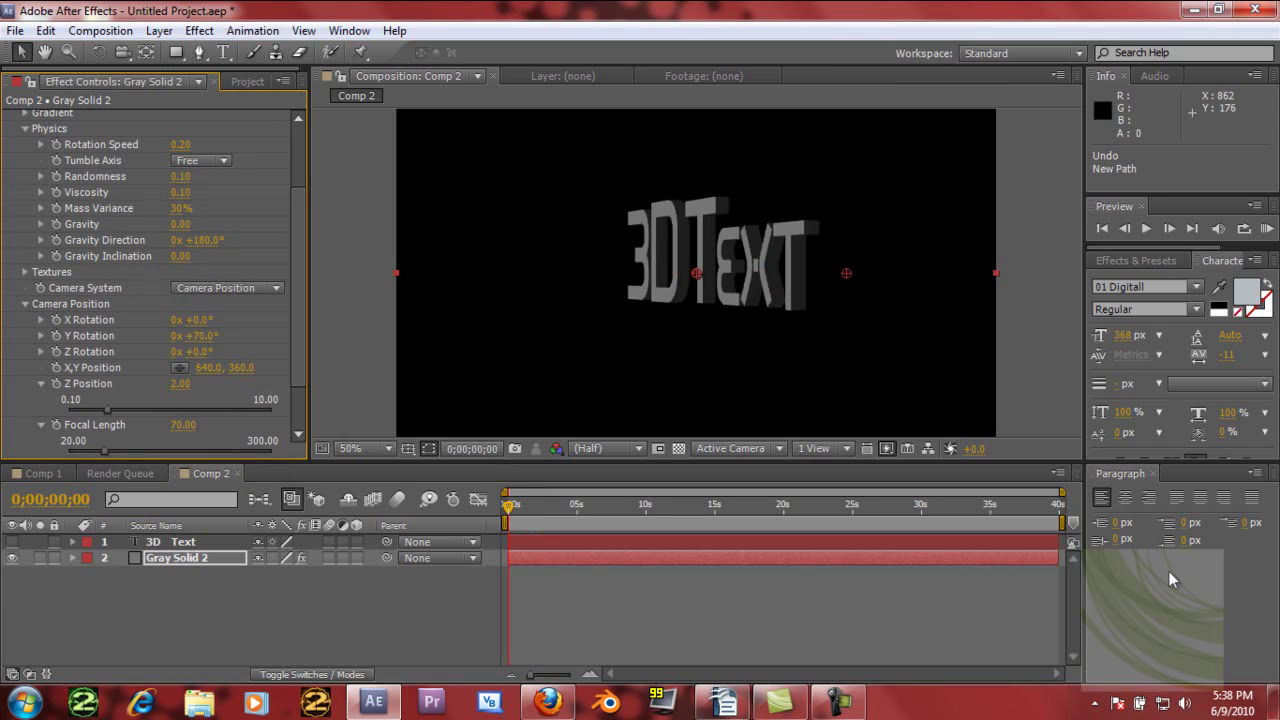
{"action": "key", "text": "space"}
{"action": "key", "text": "space"}
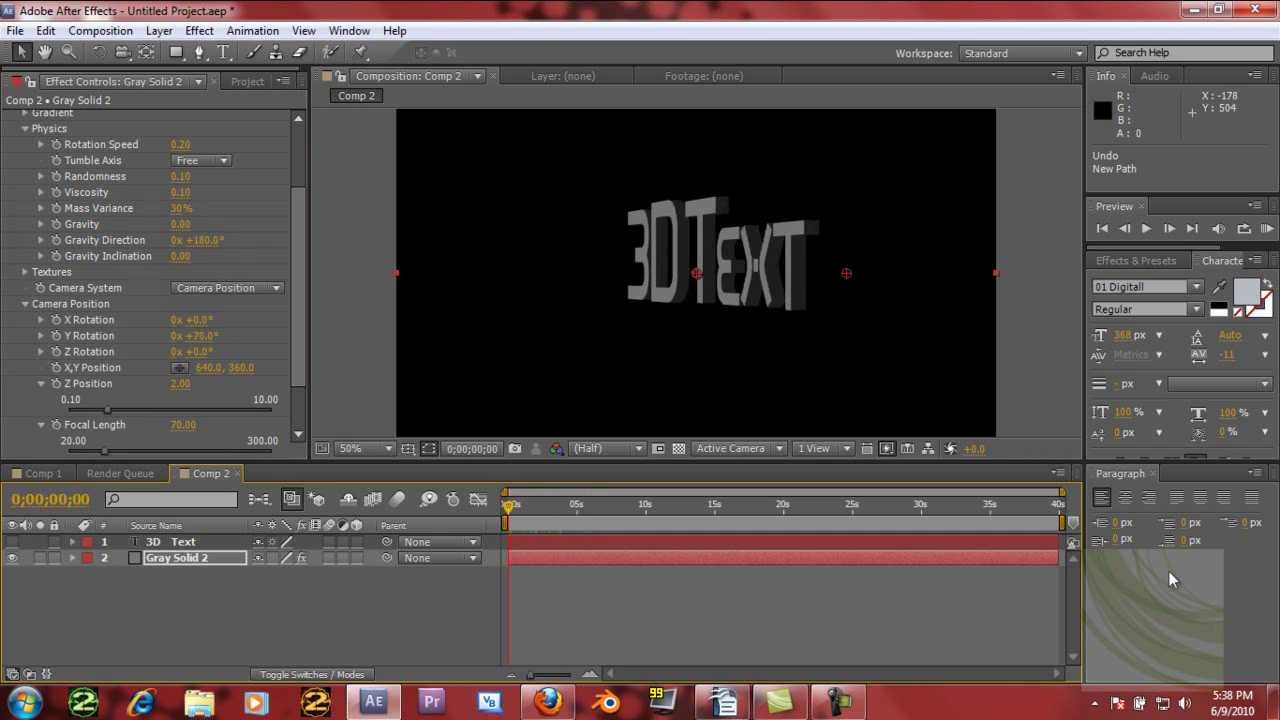
- Set the Shatter extrusion depth to 1 and turn the camera's Y rotation to 301°
{"action": "key", "text": "F3"}
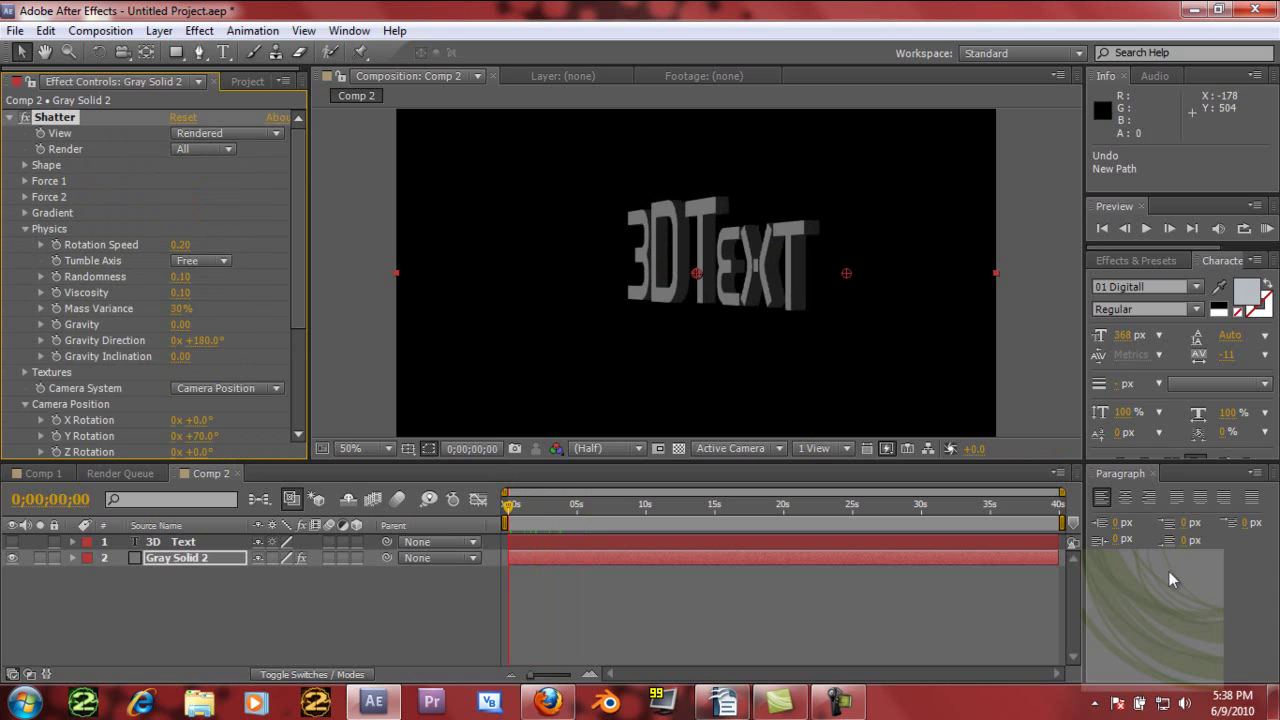
{"action": "left_click", "coordinate": [25, 229]}
{"action": "left_click", "coordinate": [25, 165]}
{"action": "left_click", "coordinate": [180, 276]}
{"action": "type", "text": "1"}
{"action": "key", "text": "Return"}
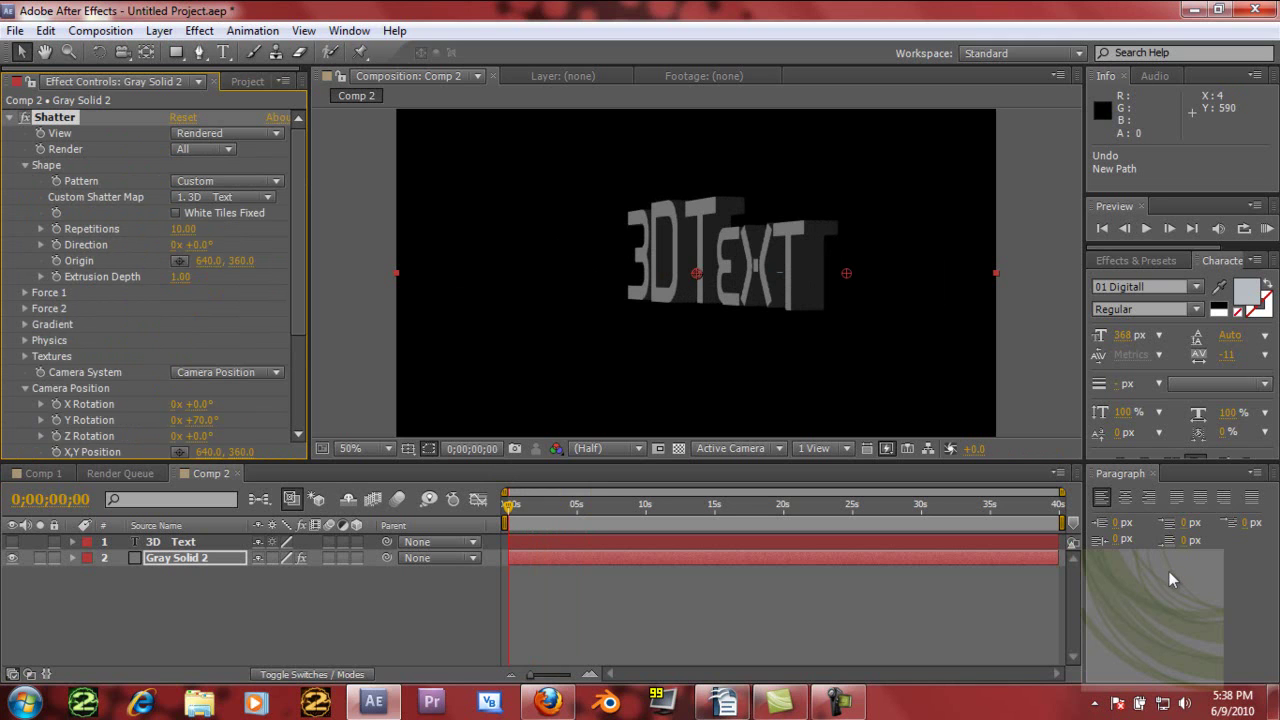
{"action": "left_click_drag", "start_coordinate": [202, 420], "coordinate": [329, 420]}
{"action": "left_click_drag", "start_coordinate": [1168, 571], "coordinate": [1173, 580]}
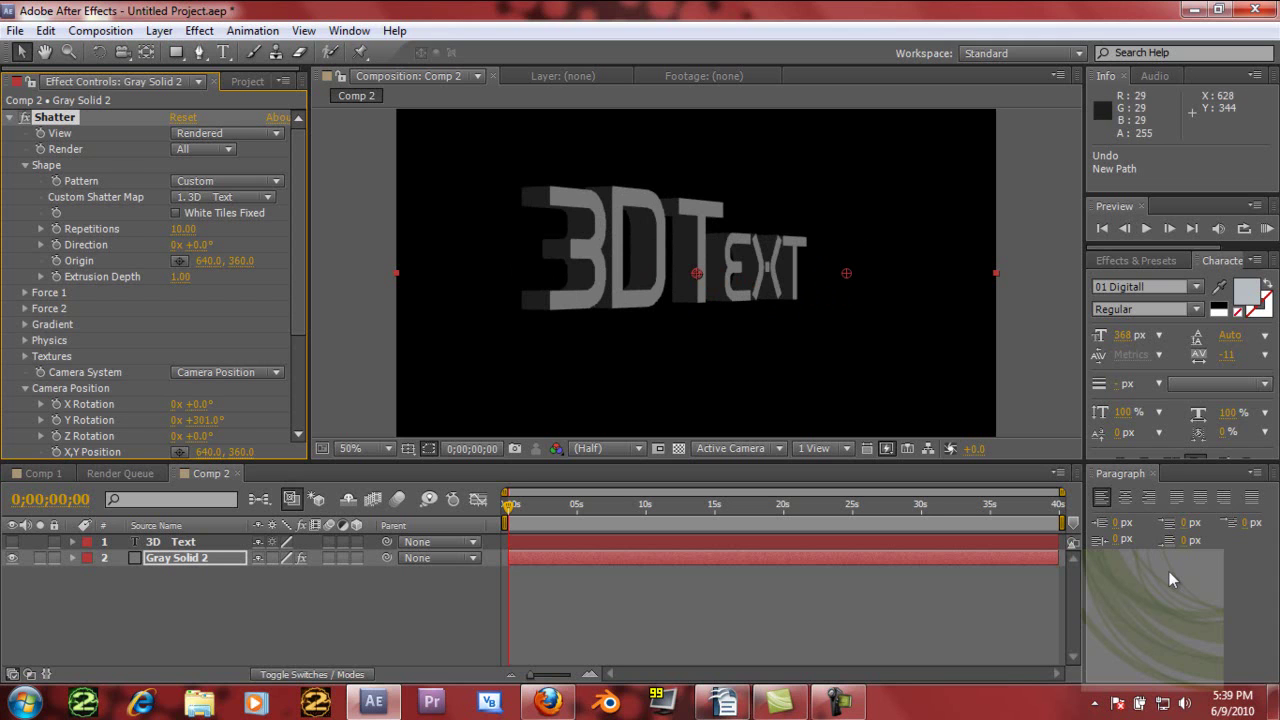
- Keyframe the Shatter camera's Y rotation from 0° at the first frame to one full turn at 0;00;04;29
{"action": "left_click_drag", "start_coordinate": [298, 310], "coordinate": [298, 330]}
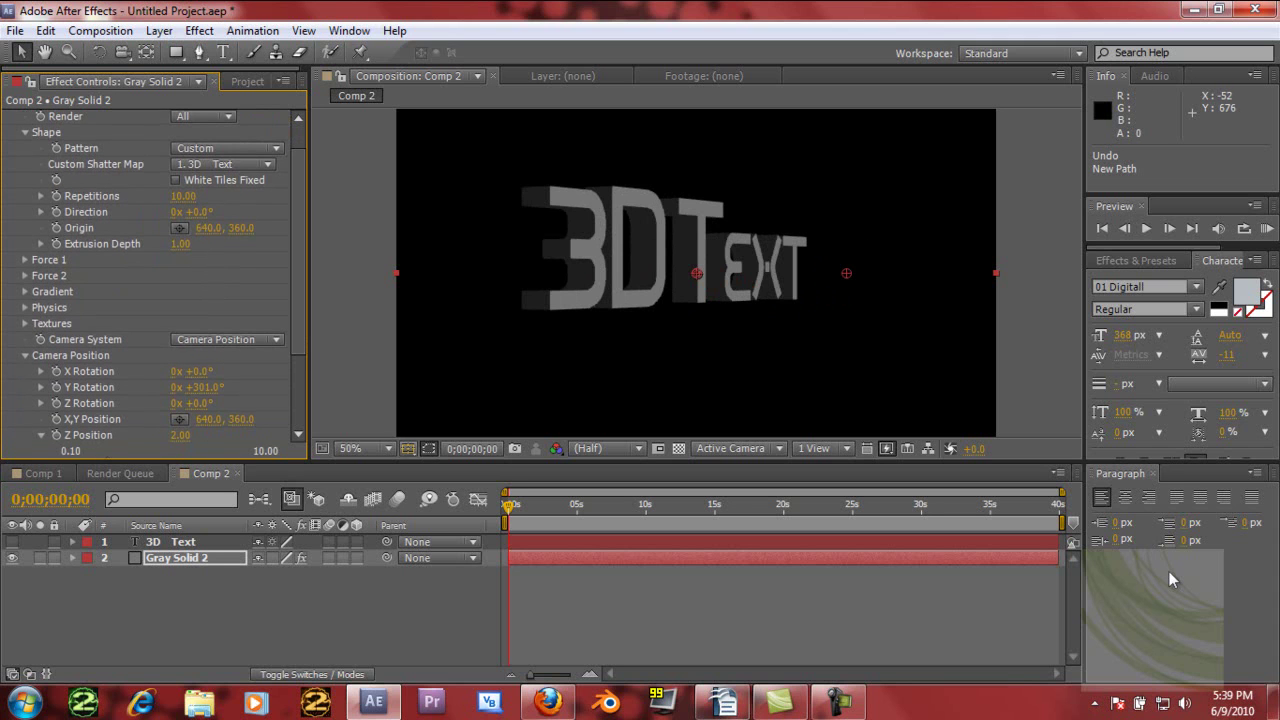
{"action": "left_click", "coordinate": [200, 387]}
{"action": "type", "text": "0"}
{"action": "key", "text": "Return"}
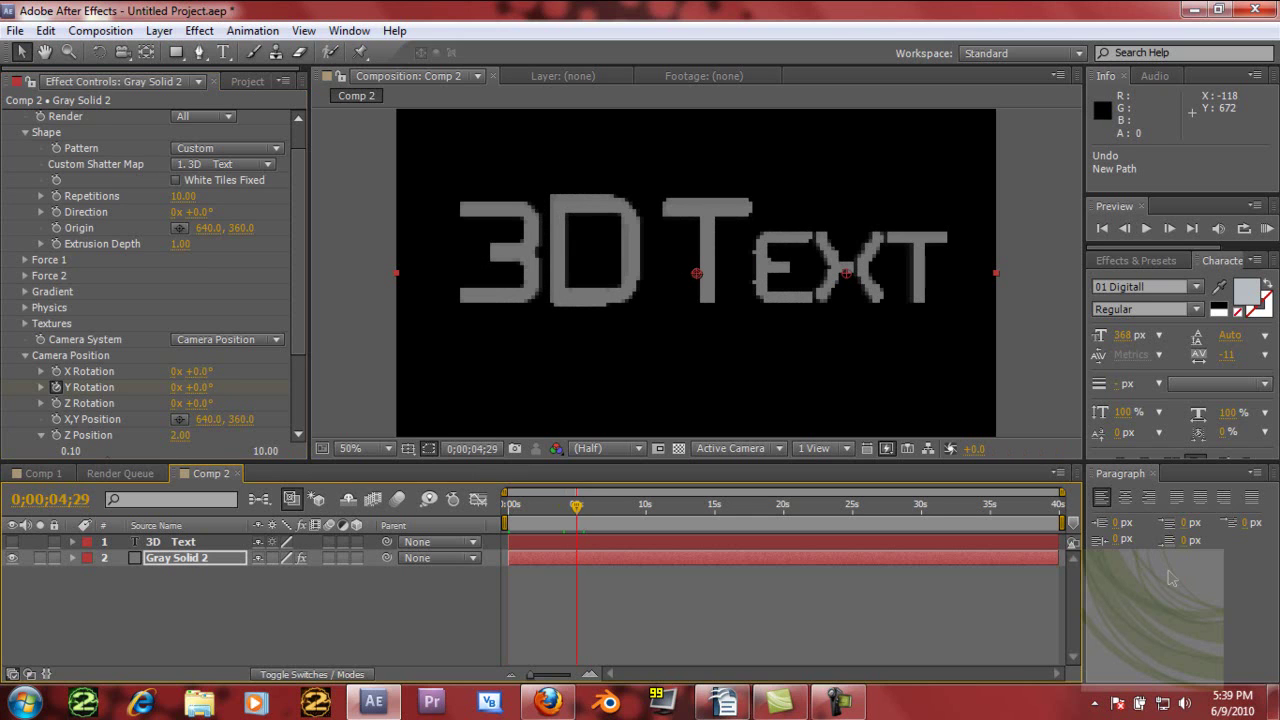
{"action": "left_click", "coordinate": [177, 387]}
{"action": "key", "text": "Return"}
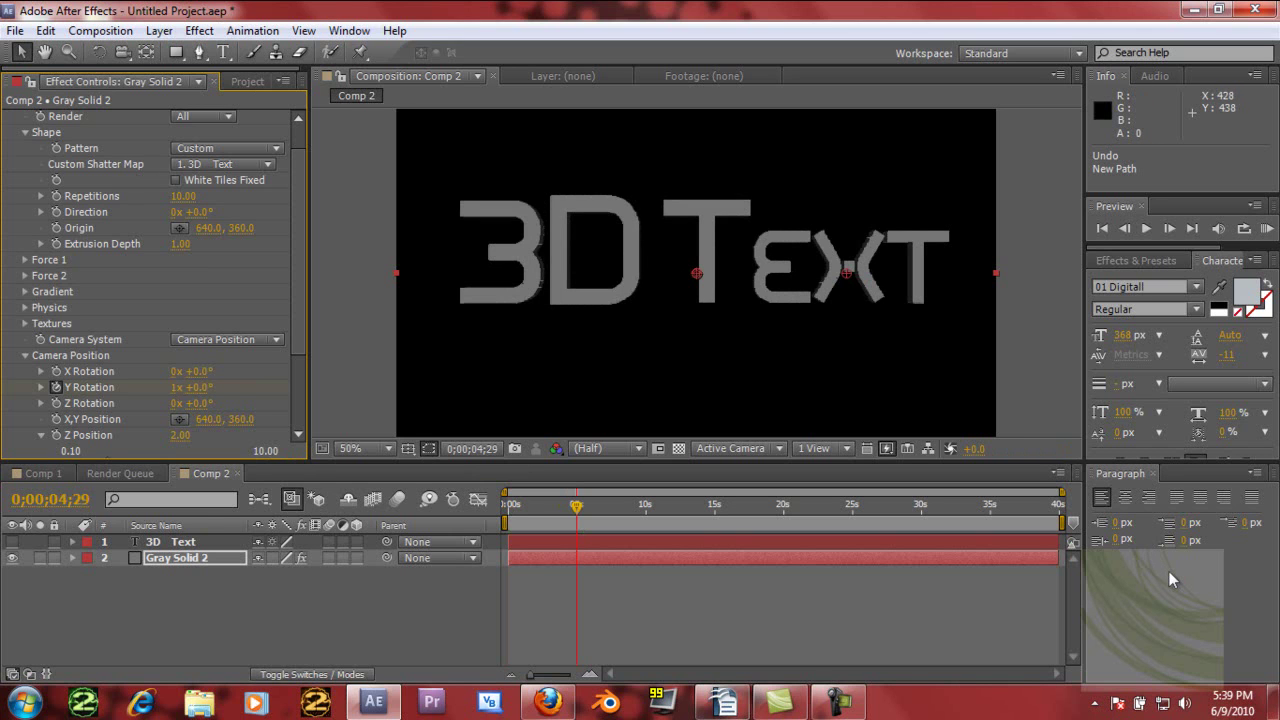
- Step backward frame by frame from 0;00;04;29 to inspect the text's rotation
{"action": "key", "text": "Page_Up"}
{"action": "key", "text": "Page_Up"}
{"action": "key", "text": "Page_Up"}
{"action": "key", "text": "Page_Up"}
{"action": "key", "text": "Page_Up"}
{"action": "key", "text": "Page_Up"}
{"action": "key", "text": "Page_Up"}
{"action": "key", "text": "Page_Up"}
{"action": "key", "text": "Page_Up"}
{"action": "key", "text": "Page_Up"}
{"action": "key", "text": "Page_Up"}
{"action": "key", "text": "Page_Up"}
{"action": "key", "text": "Page_Up"}
{"action": "key", "text": "Page_Up"}
{"action": "key", "text": "Page_Up"}
{"action": "key", "text": "Page_Up"}
{"action": "key", "text": "Page_Up"}
{"action": "key", "text": "Page_Up"}
{"action": "key", "text": "Page_Up"}
{"action": "key", "text": "Page_Up"}
{"action": "key", "text": "Page_Up"}
{"action": "key", "text": "Page_Up"}
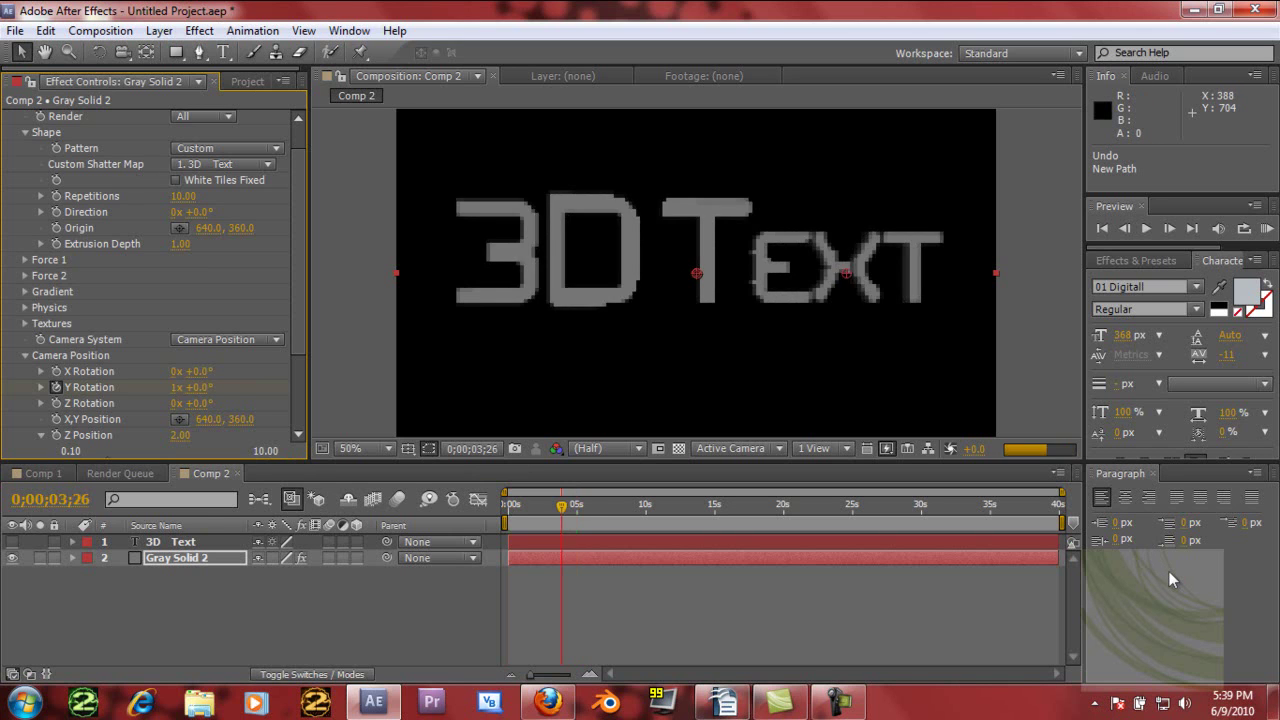
- End the work area at 0;00;05;00 and play a RAM preview of the rotating text
{"action": "key", "text": "k"}
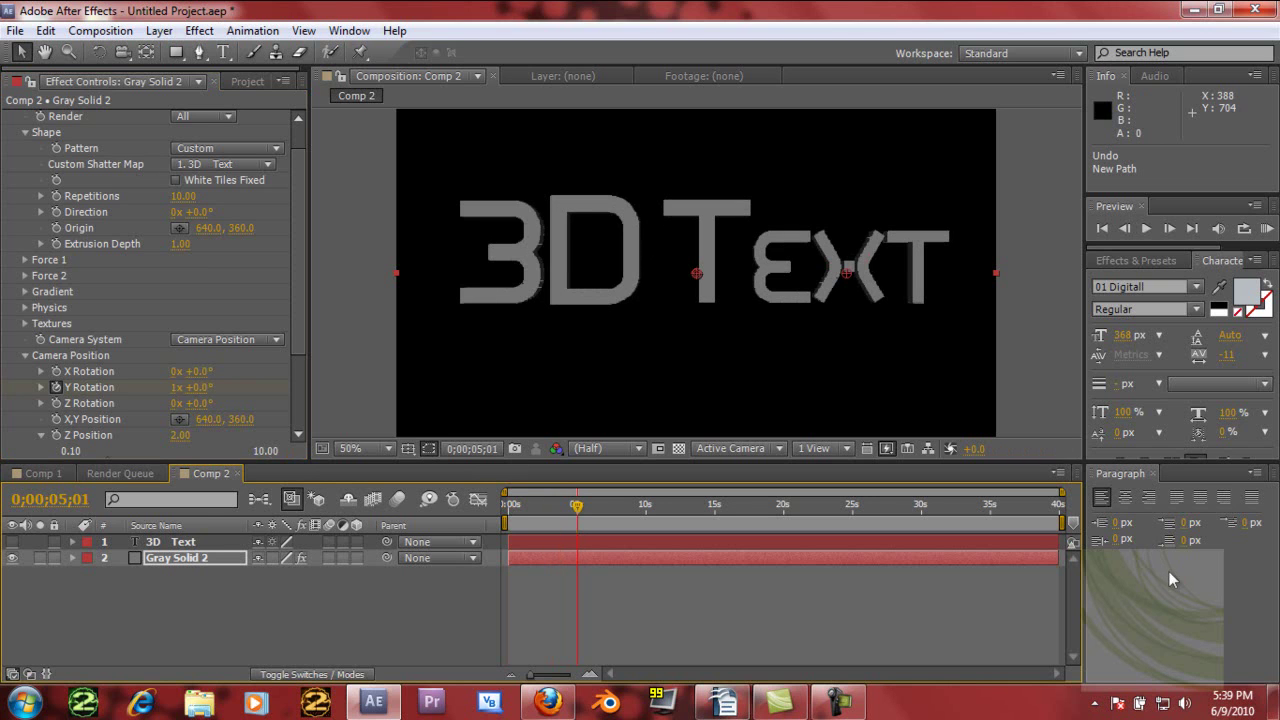
{"action": "left_click_drag", "start_coordinate": [1063, 523], "coordinate": [579, 522]}
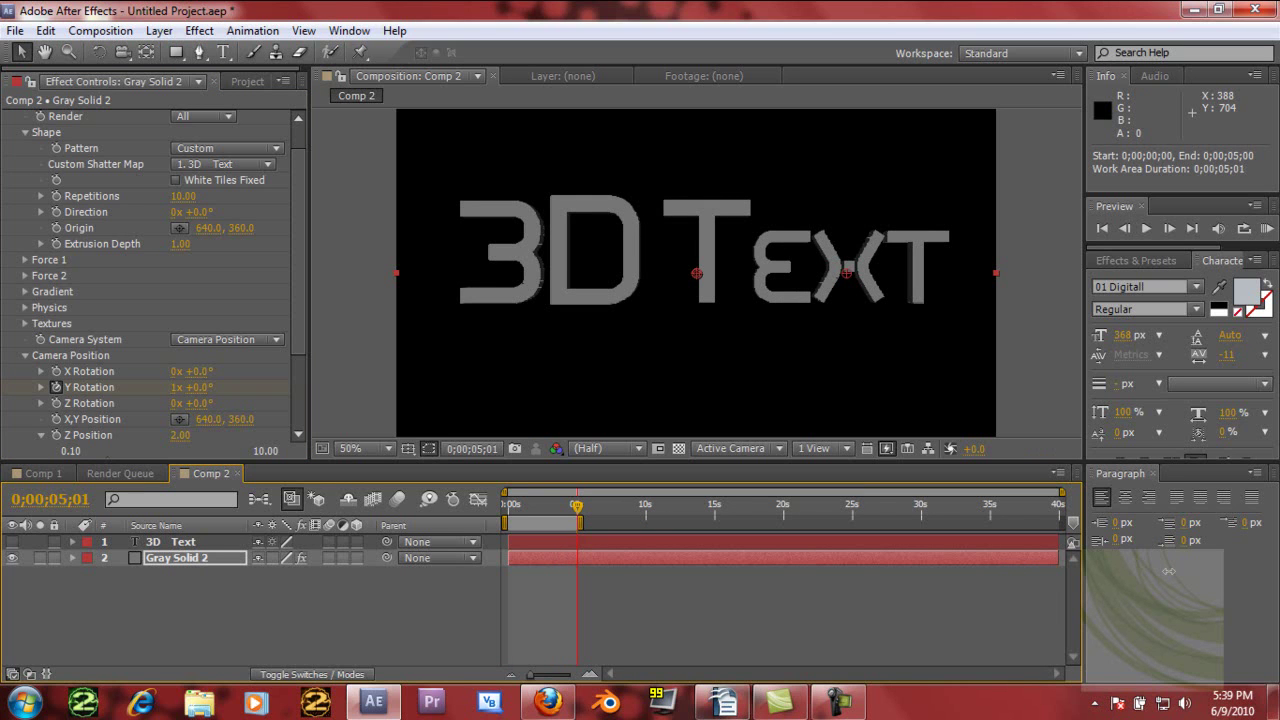
{"action": "key", "text": "KP_0"}
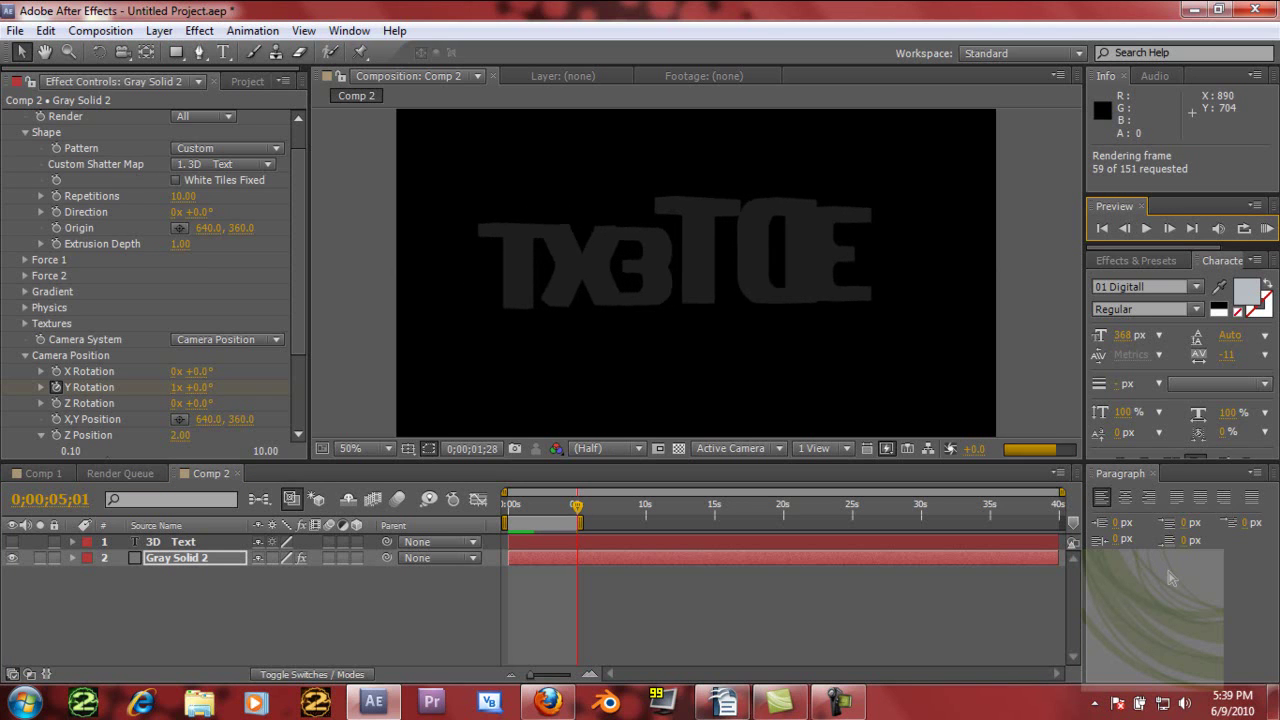
{"action": "key", "text": "space"}
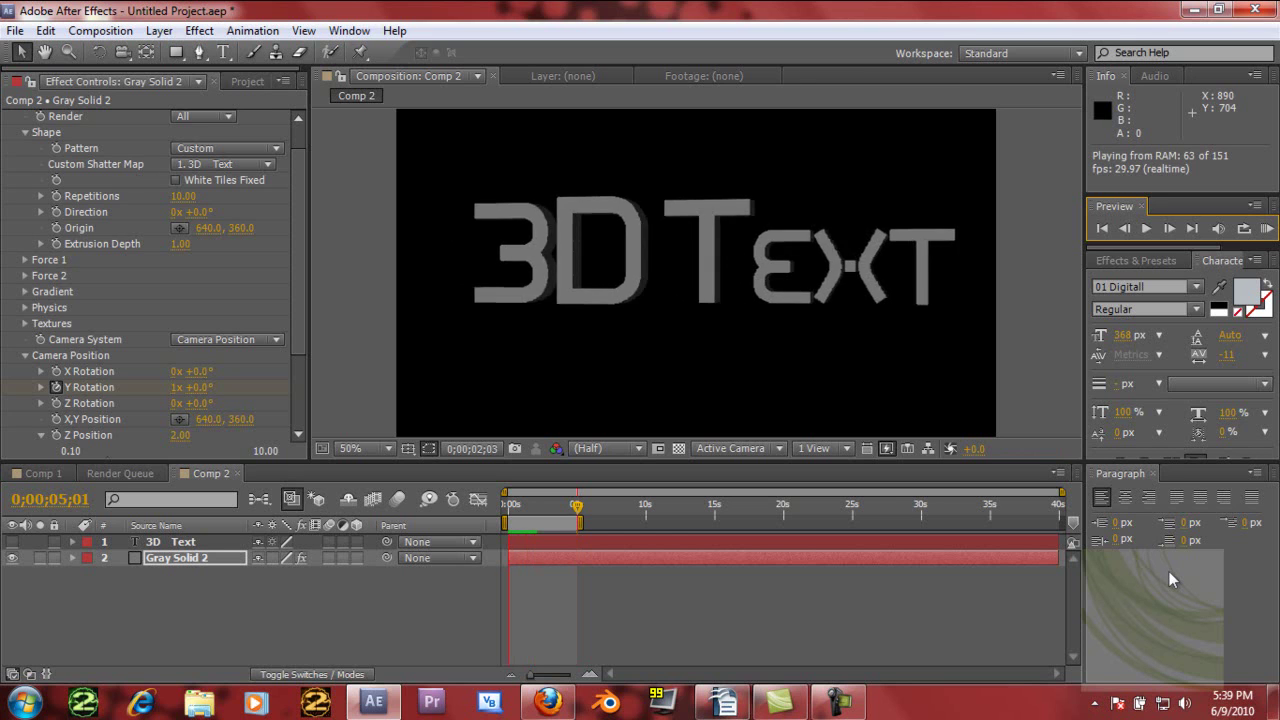
{"action": "key", "text": "space"}
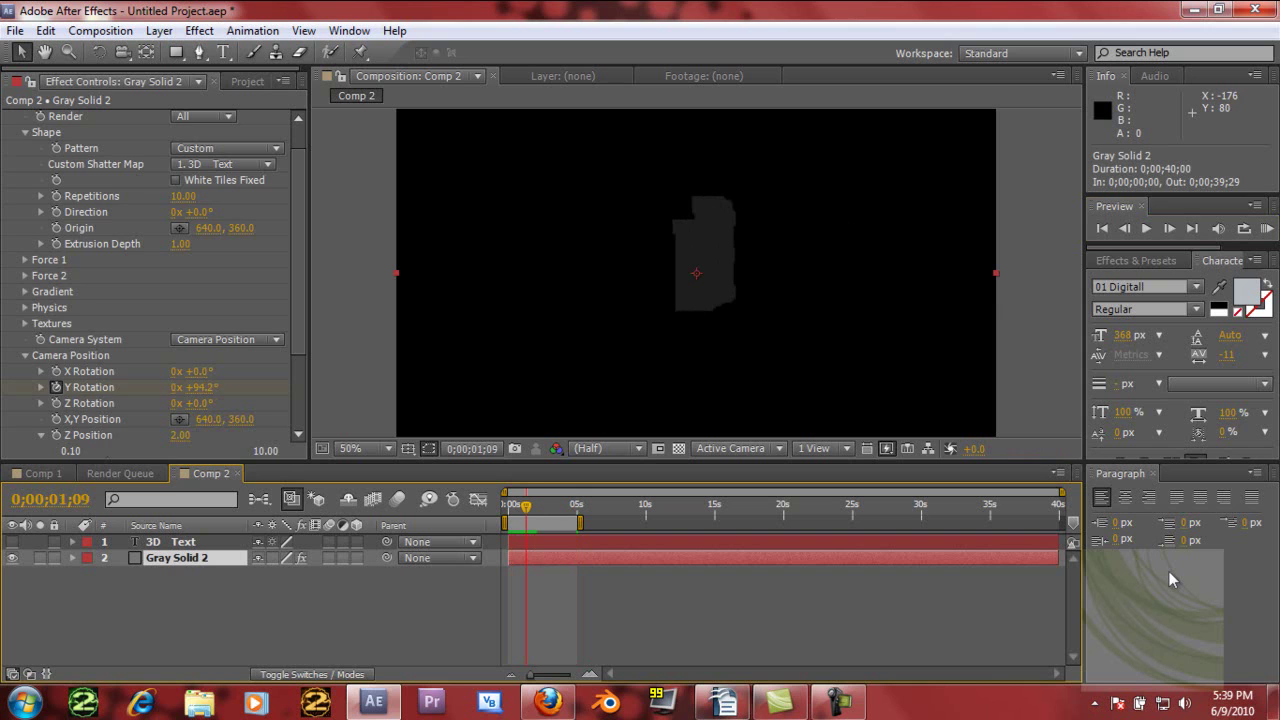
- Duplicate the Gray Solid 2 layer and remove all effects from the upper copy
{"action": "key", "text": "ctrl+d"}
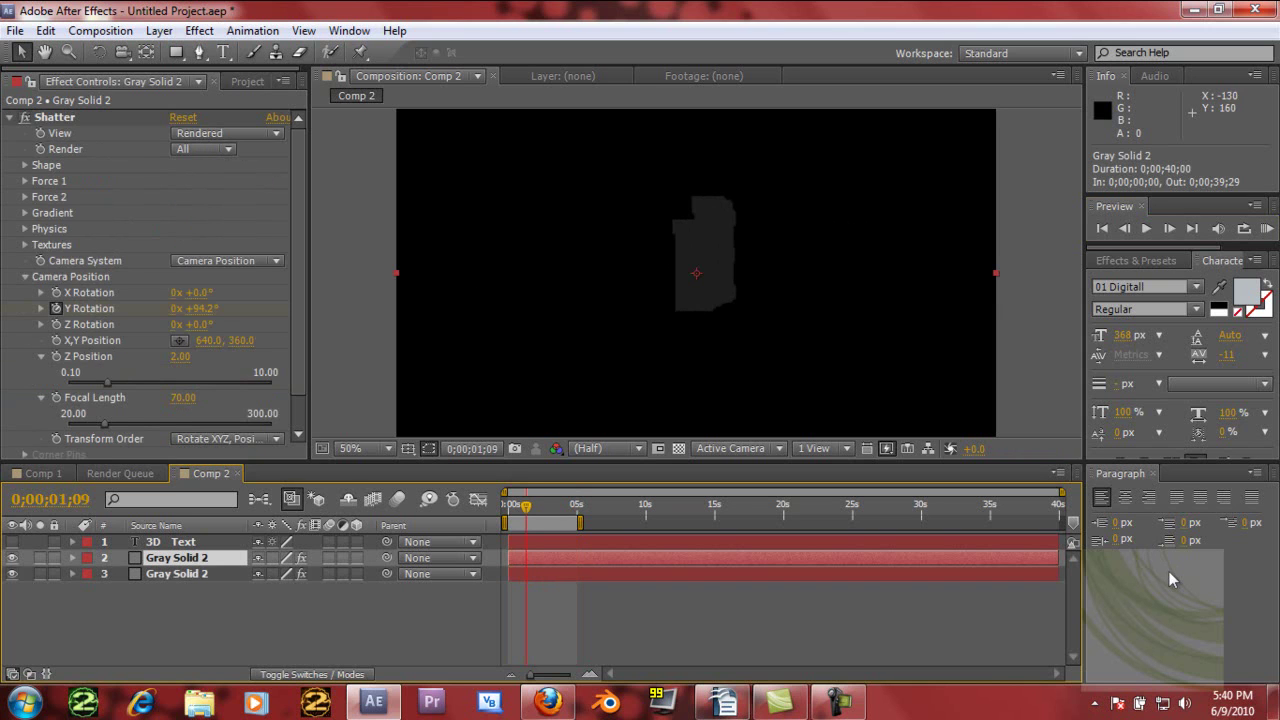
{"action": "key", "text": "ctrl+shift+e"}
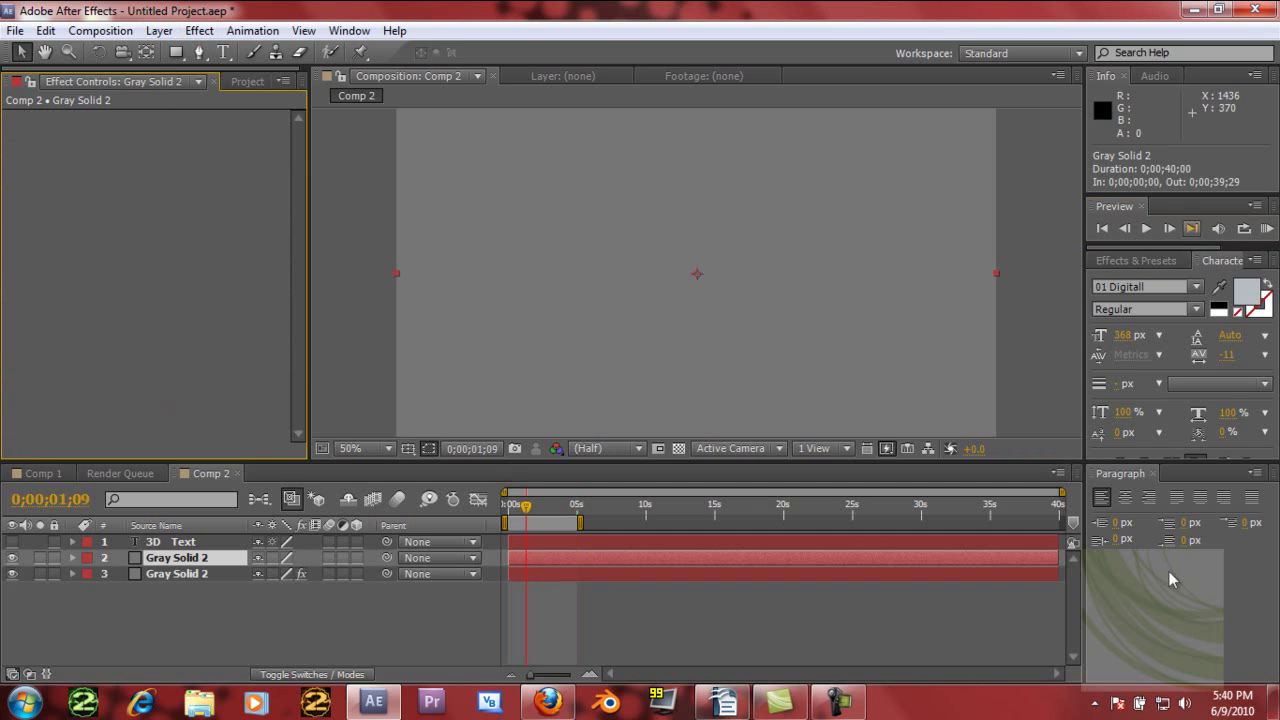
- Apply the Ramp effect to the upper Gray Solid 2 layer
{"action": "key", "text": "ctrl+5"}
{"action": "type", "text": "ram"}
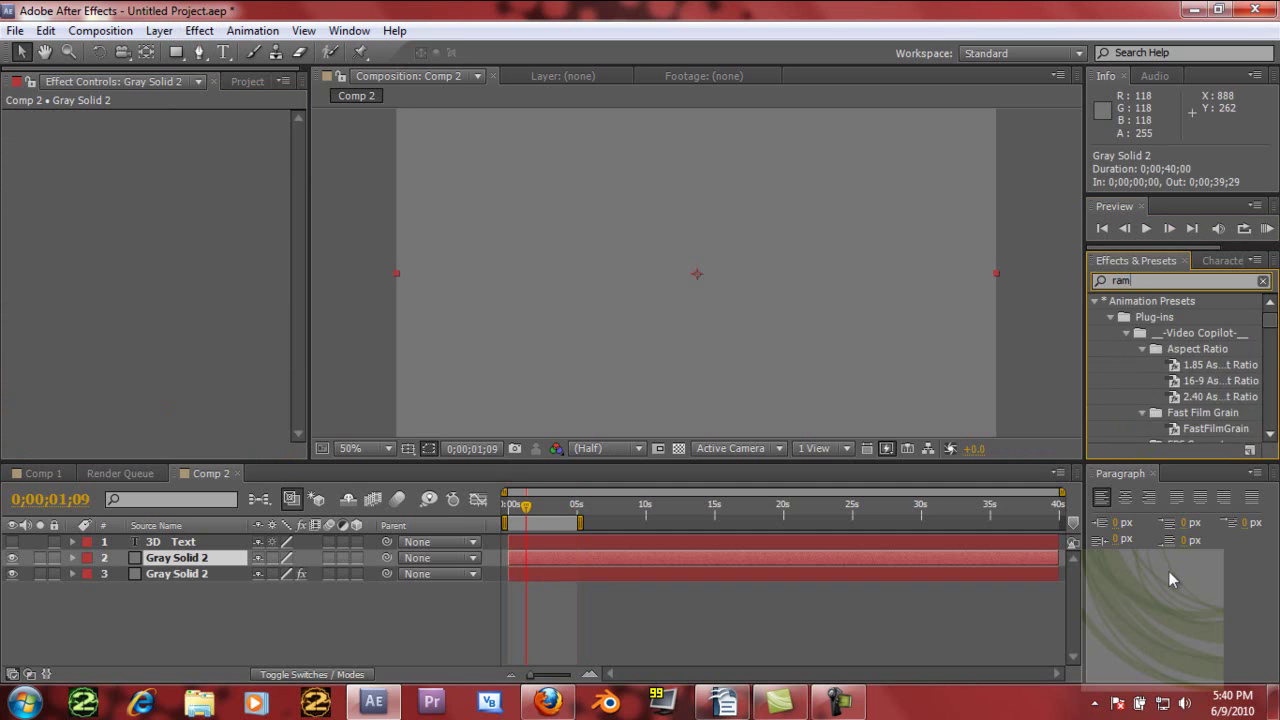
{"action": "type", "text": "p"}
{"action": "double_click", "coordinate": [1149, 317]}
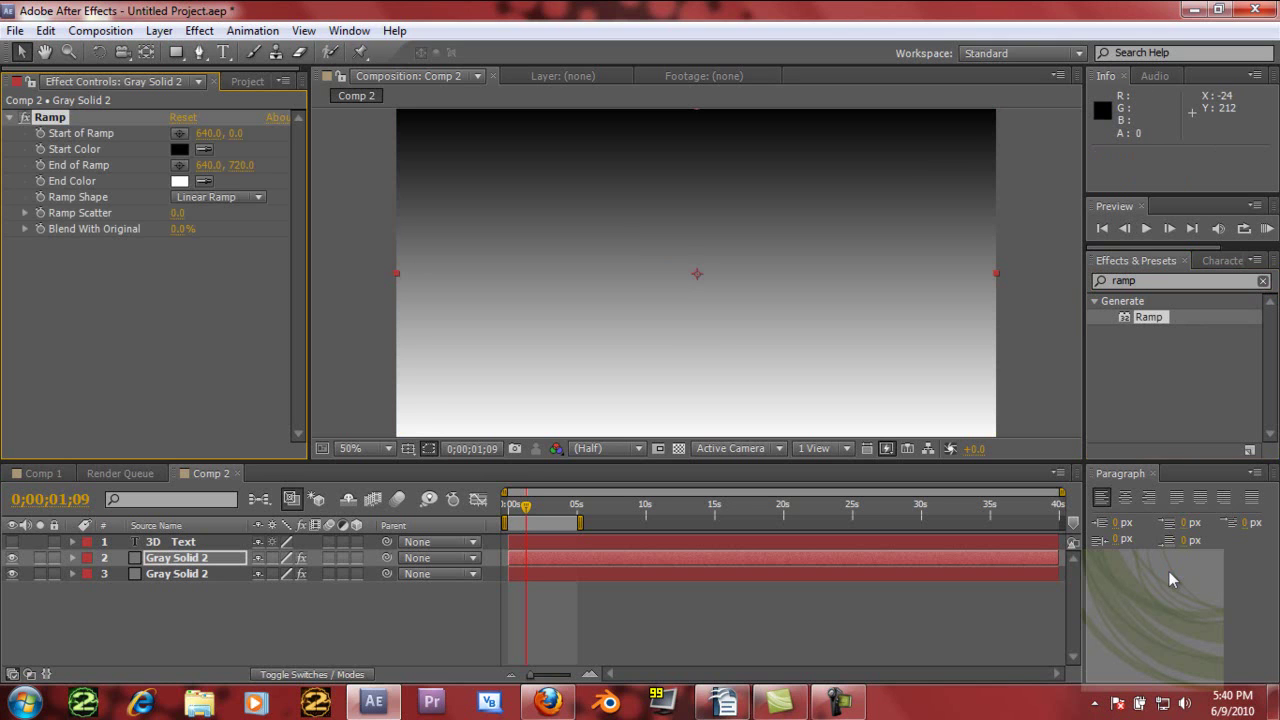
- Set the Ramp's Start Color to a dark golden orange with a hue of 38°
{"action": "left_click", "coordinate": [180, 149]}
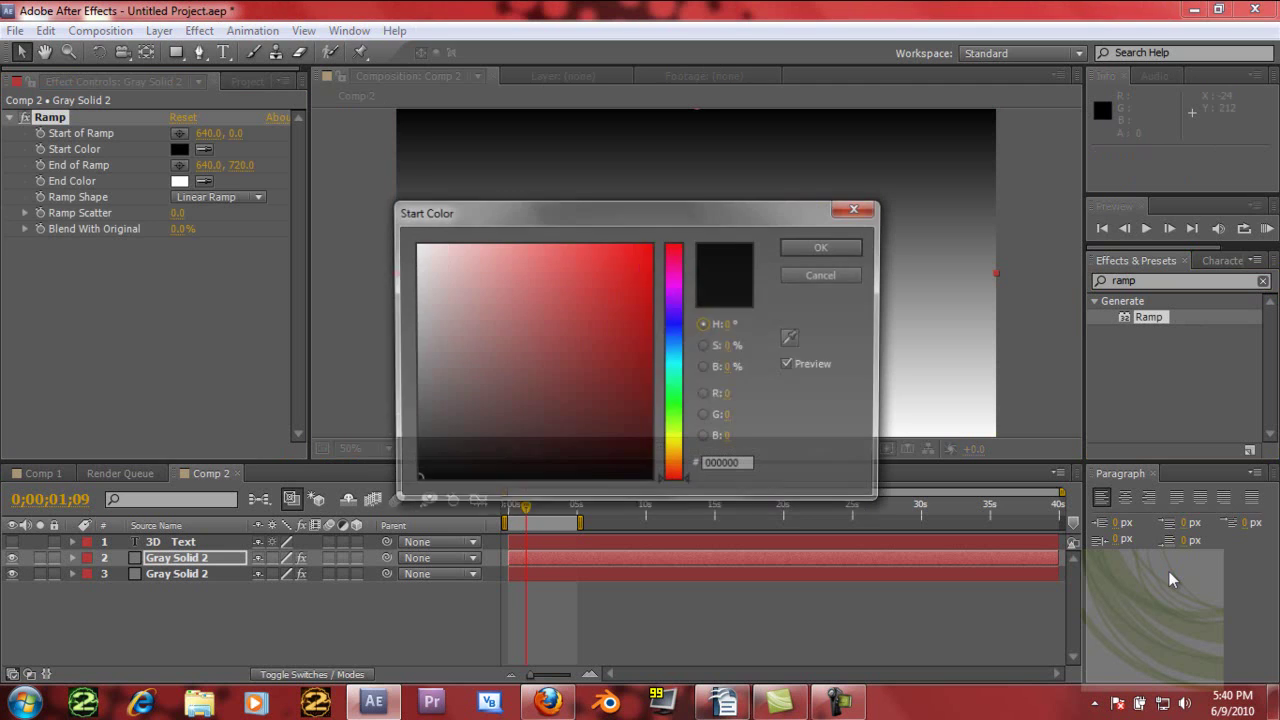
{"action": "mouse_move", "coordinate": [674, 450]}
{"action": "left_mouse_down"}
{"action": "mouse_move", "coordinate": [674, 435]}
{"action": "mouse_move", "coordinate": [674, 458]}
{"action": "left_mouse_up"}
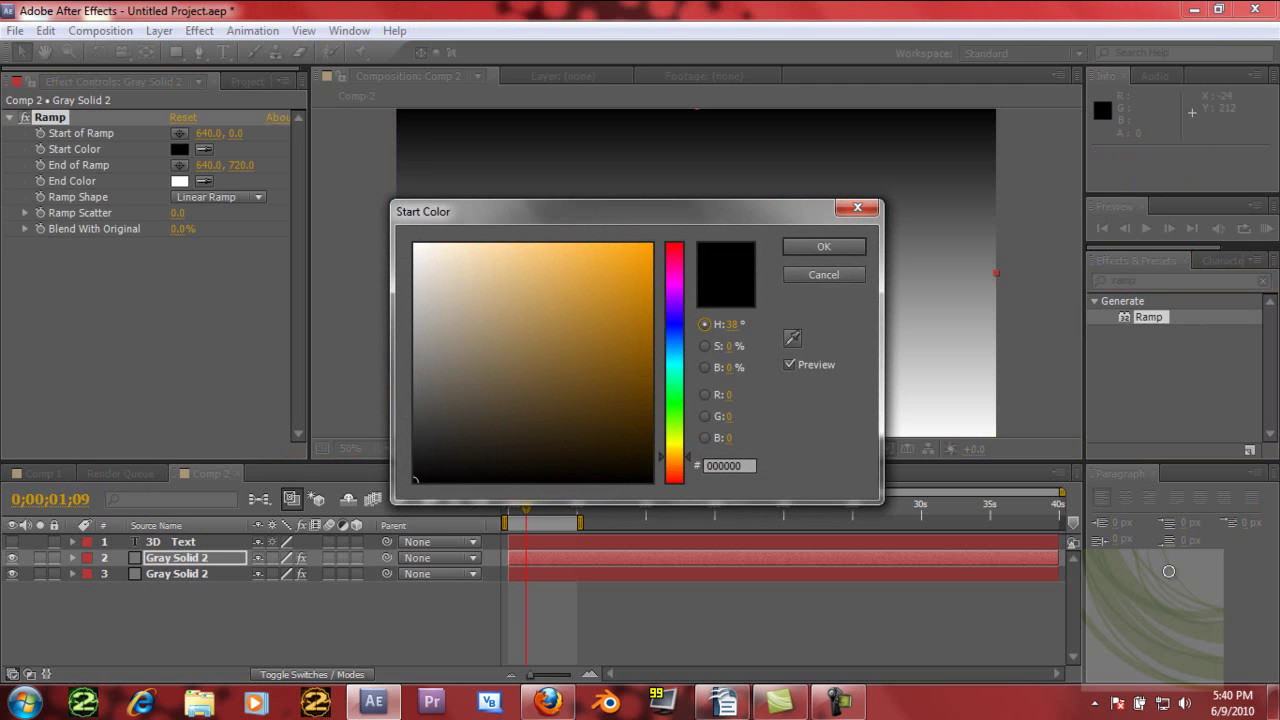
{"action": "left_click_drag", "start_coordinate": [630, 391], "coordinate": [635, 352]}
{"action": "key", "text": "Return"}
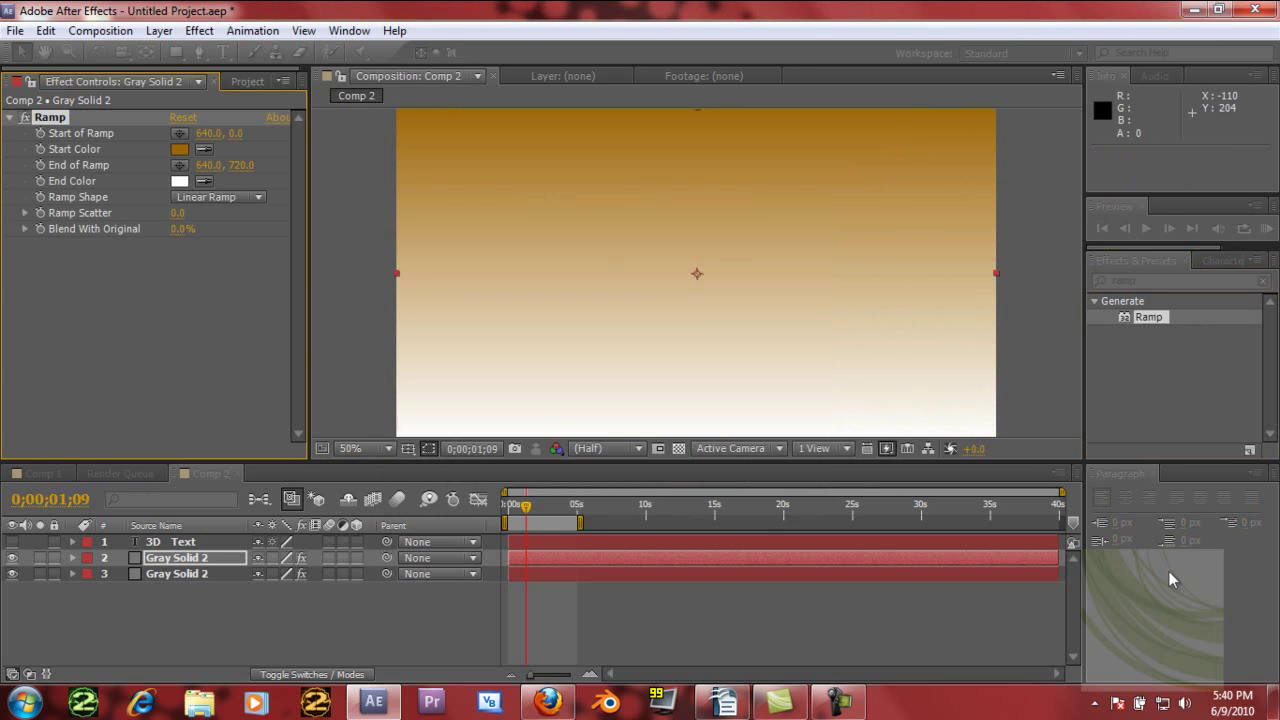
- Set the Ramp's End Color to burnt orange A64702 and move the ramp layer below the shattered Gray Solid 2 layer
{"action": "left_click", "coordinate": [179, 181]}
{"action": "left_click", "coordinate": [674, 465]}
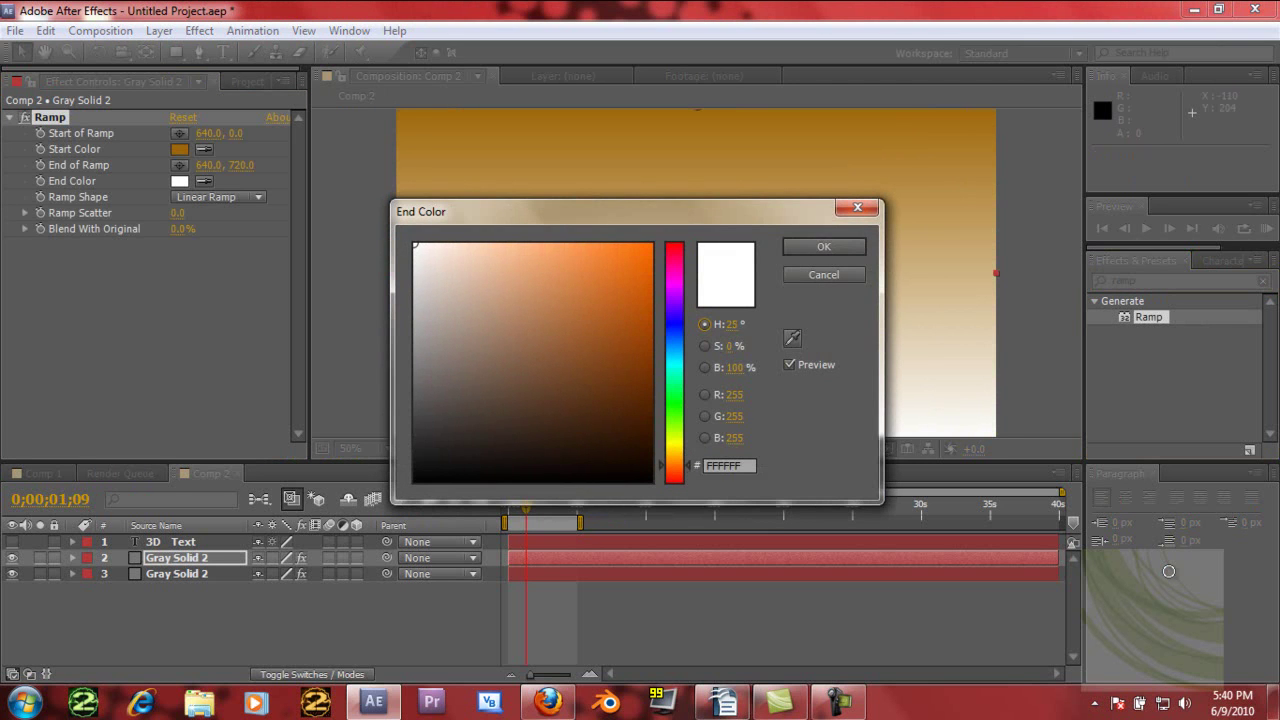
{"action": "left_click", "coordinate": [640, 378]}
{"action": "left_click_drag", "start_coordinate": [640, 378], "coordinate": [649, 327]}
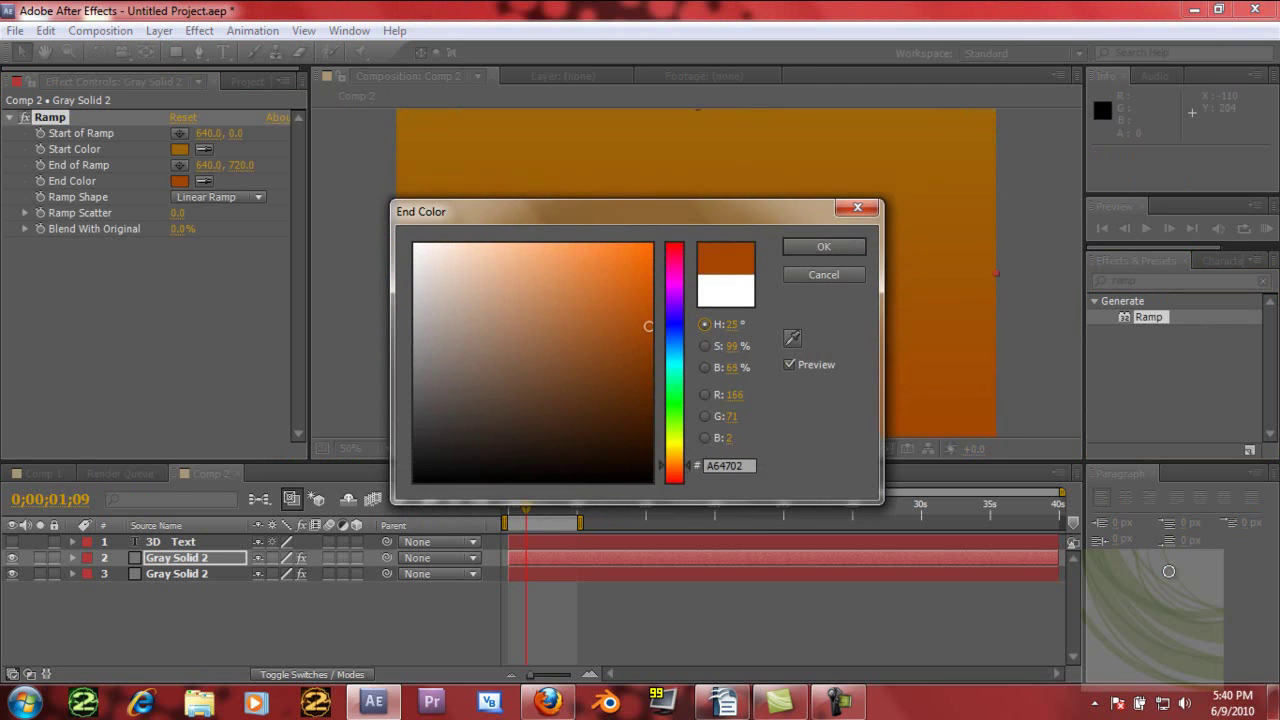
{"action": "left_click", "coordinate": [824, 247]}
{"action": "key", "text": "Return"}
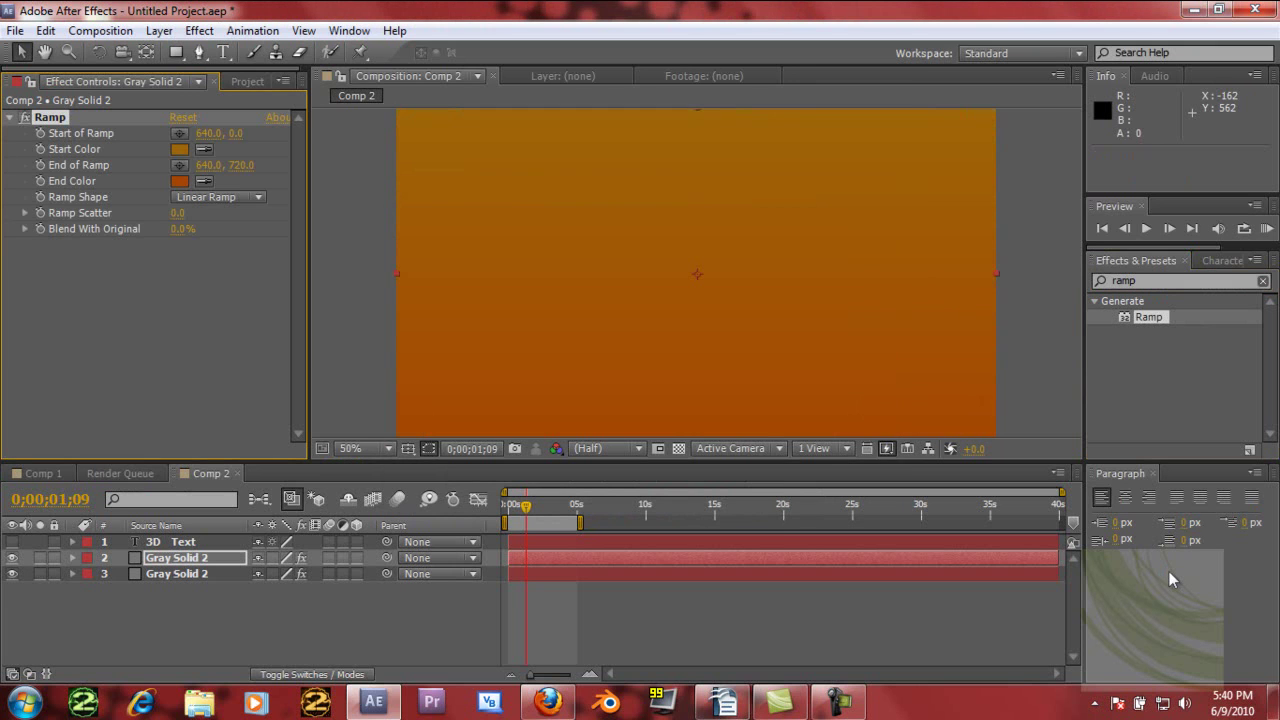
{"action": "key", "text": "ctrl+Down"}
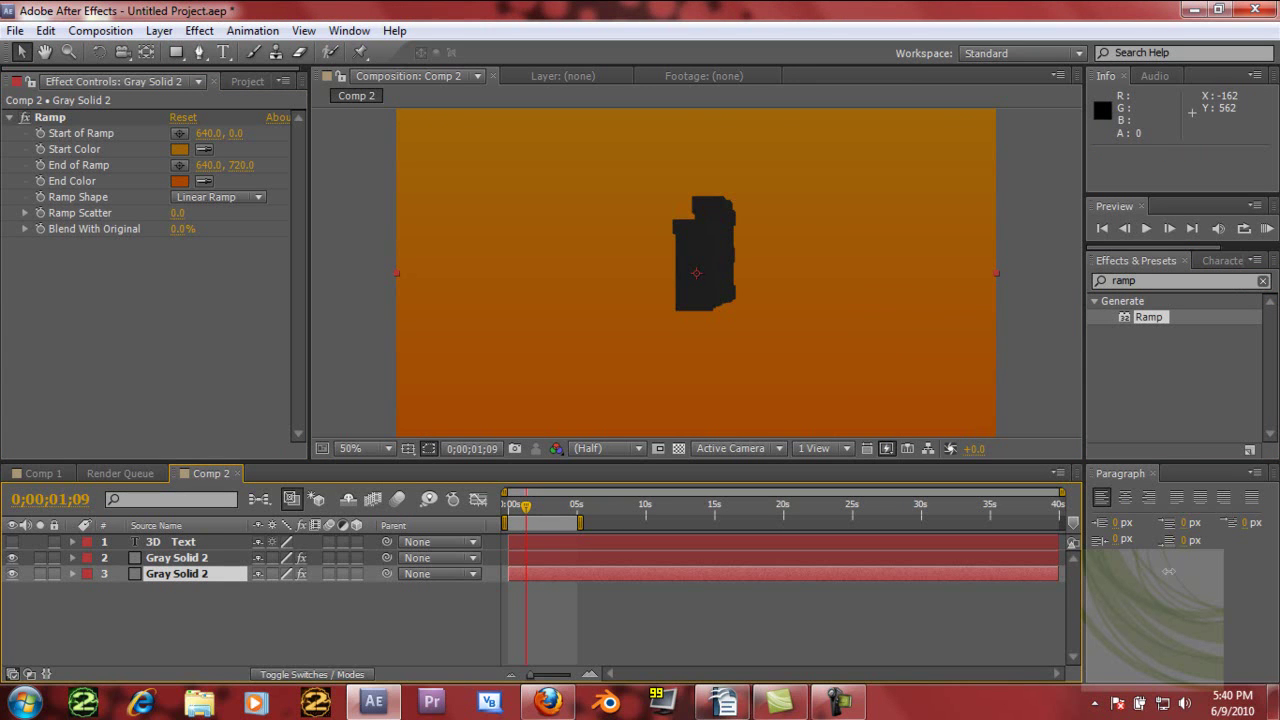